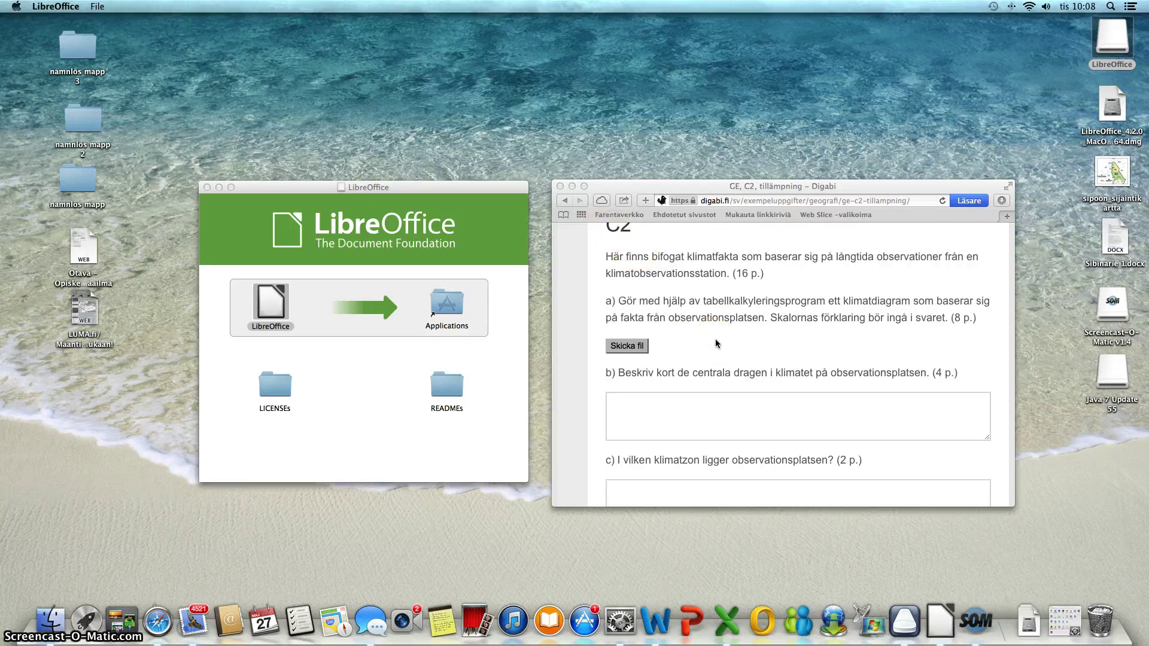
Switch to LibreOffice, create a new Calc spreadsheet and shrink its window so the web page stays reachable beside it
{"action": "scroll", "coordinate": [716, 344], "scroll_direction": "down", "scroll_amount": 1}
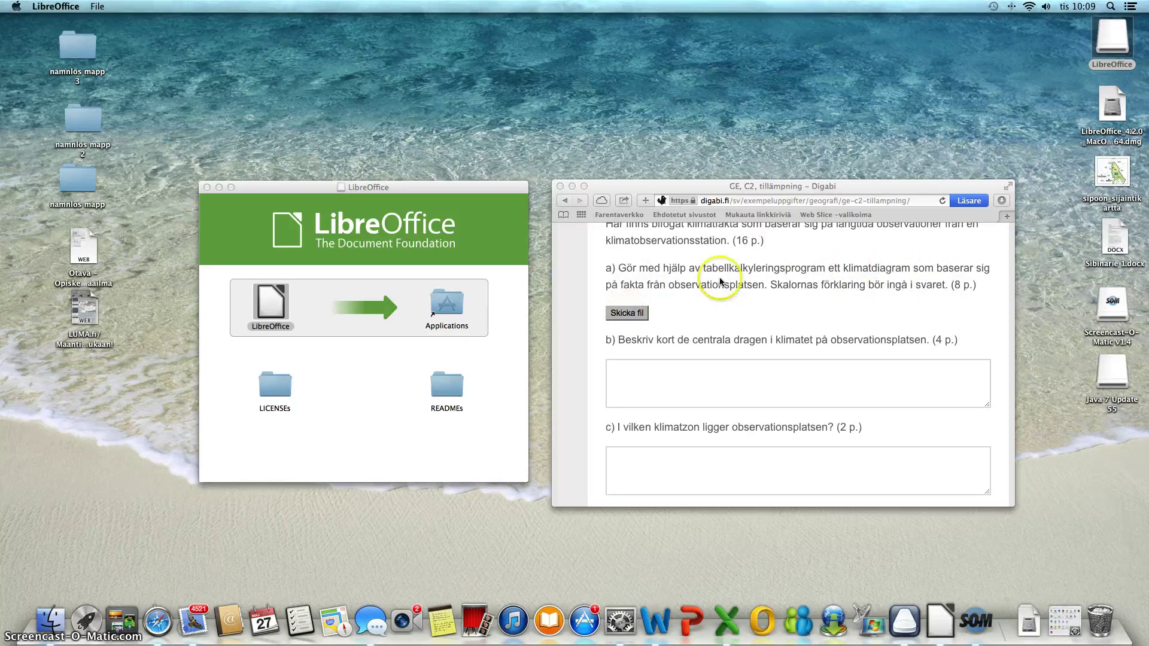
{"action": "scroll", "coordinate": [795, 342], "scroll_direction": "down", "scroll_amount": 8}
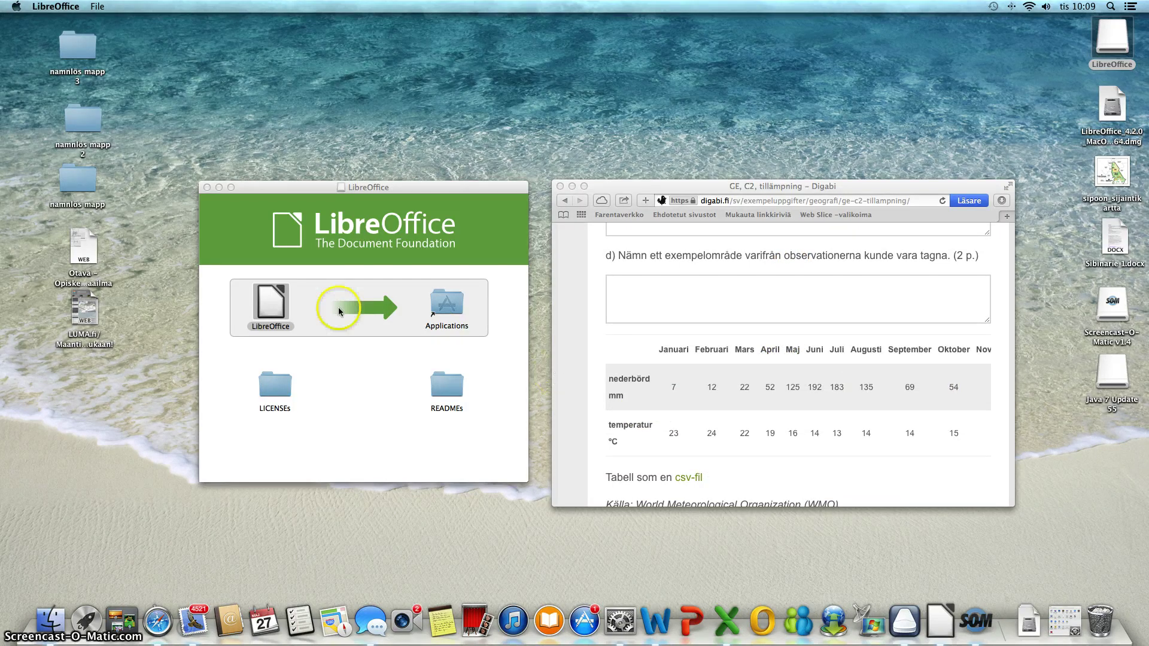
{"action": "double_click", "coordinate": [265, 308]}
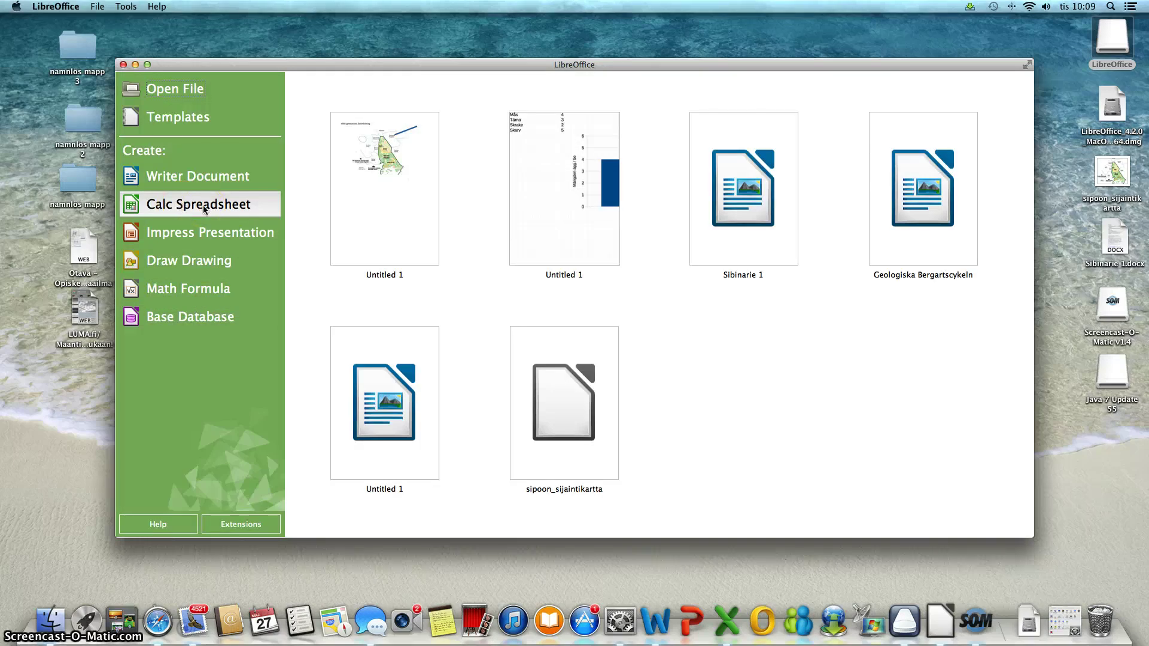
{"action": "left_click", "coordinate": [203, 208]}
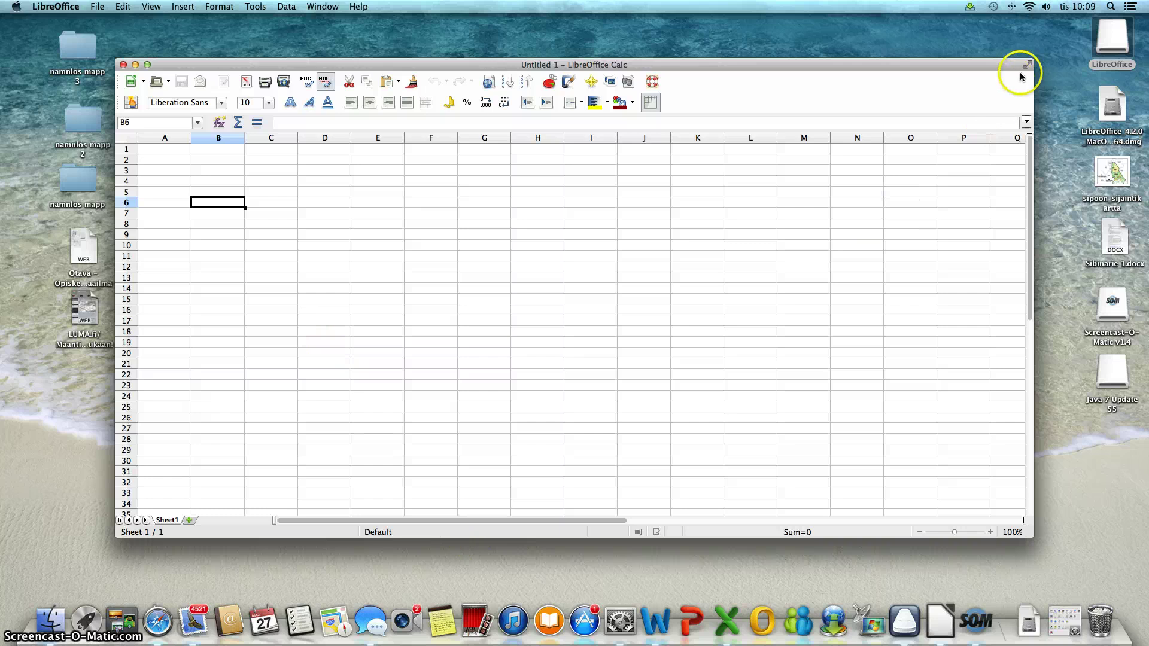
{"action": "left_click_drag", "start_coordinate": [1029, 61], "coordinate": [888, 115]}
Switch to Safari and copy the nederbörd mm and temperatur °C rows of the climate table, including their labels
{"action": "left_click", "coordinate": [982, 262]}
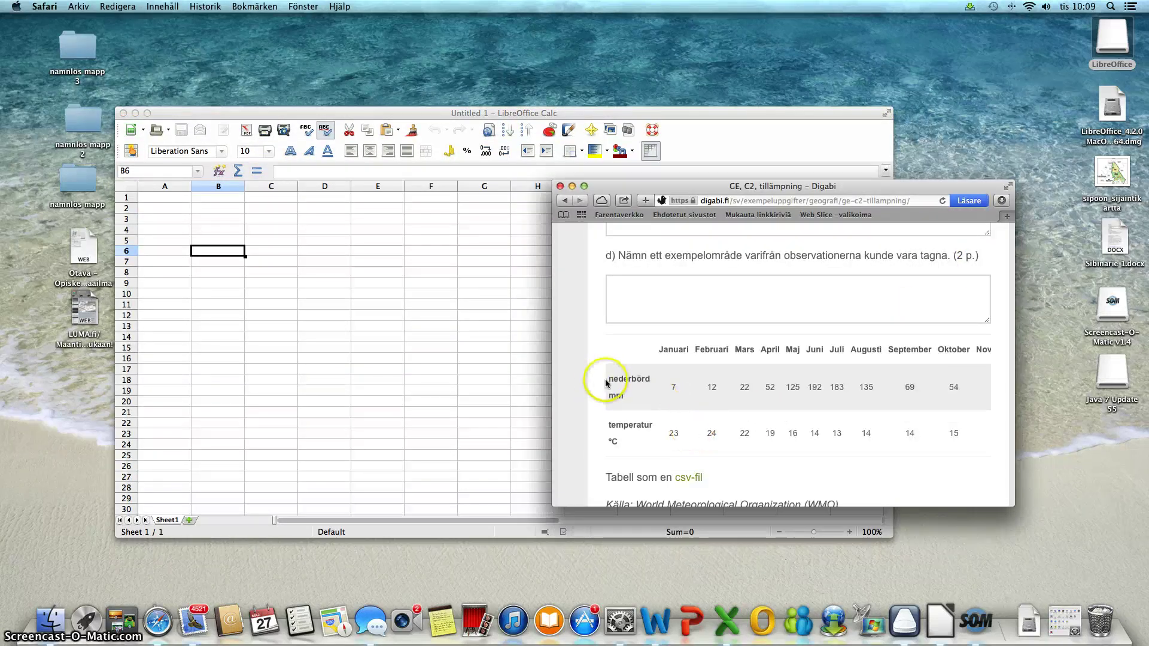
{"action": "left_click_drag", "start_coordinate": [608, 380], "coordinate": [985, 451]}
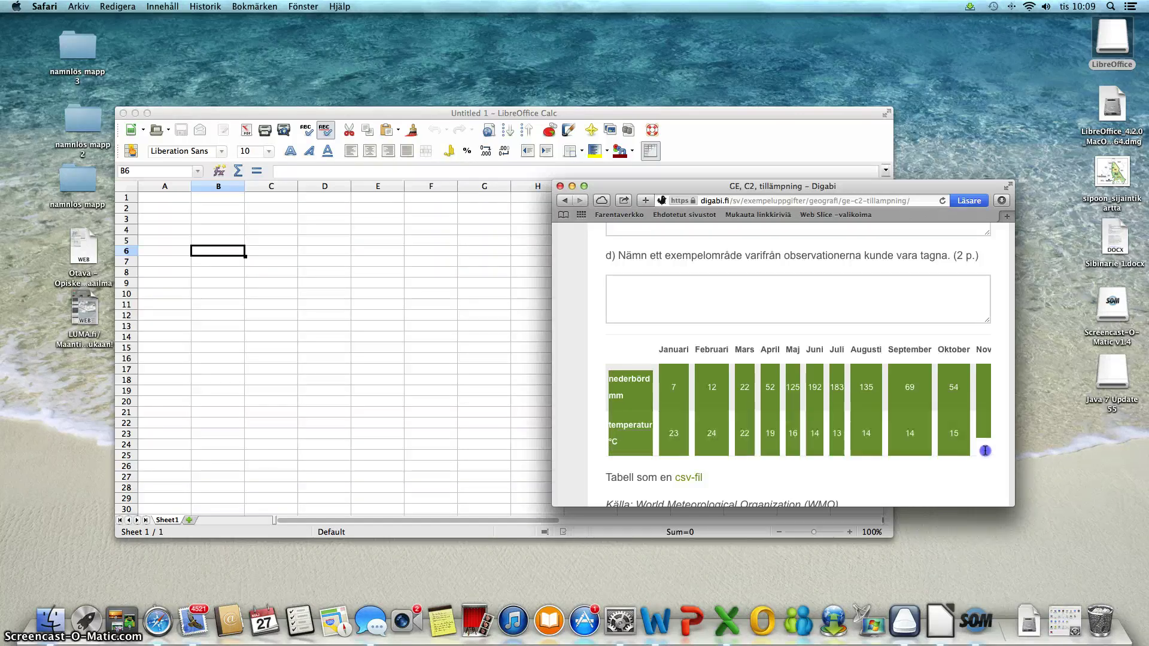
{"action": "right_click", "coordinate": [908, 395]}
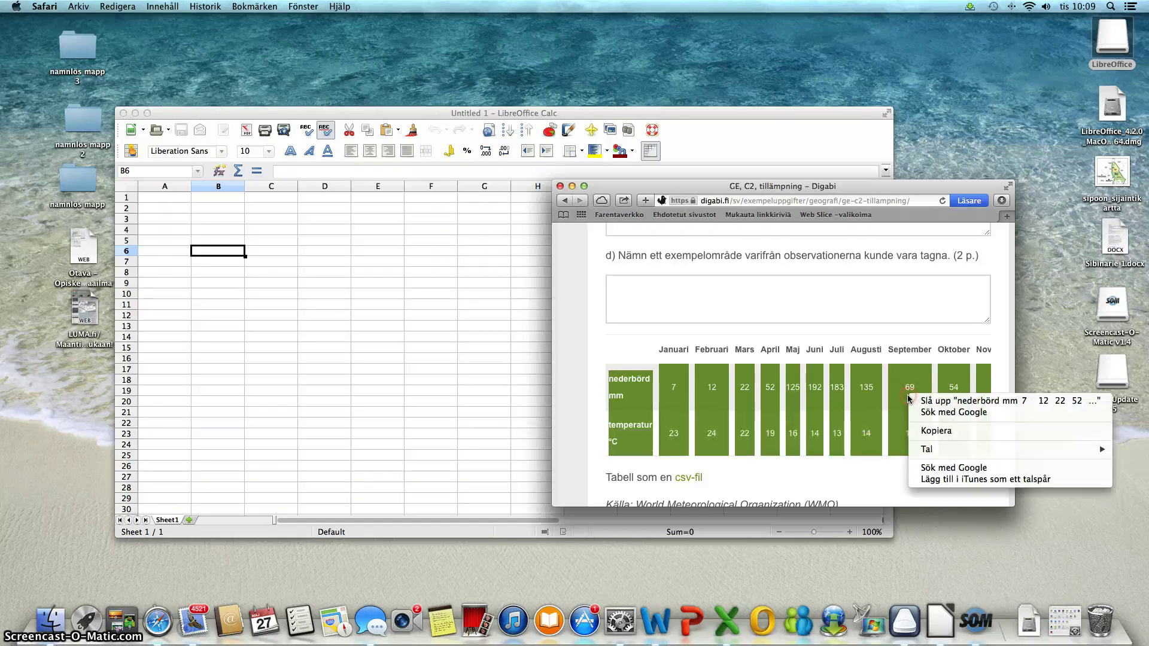
{"action": "left_click", "coordinate": [941, 432]}
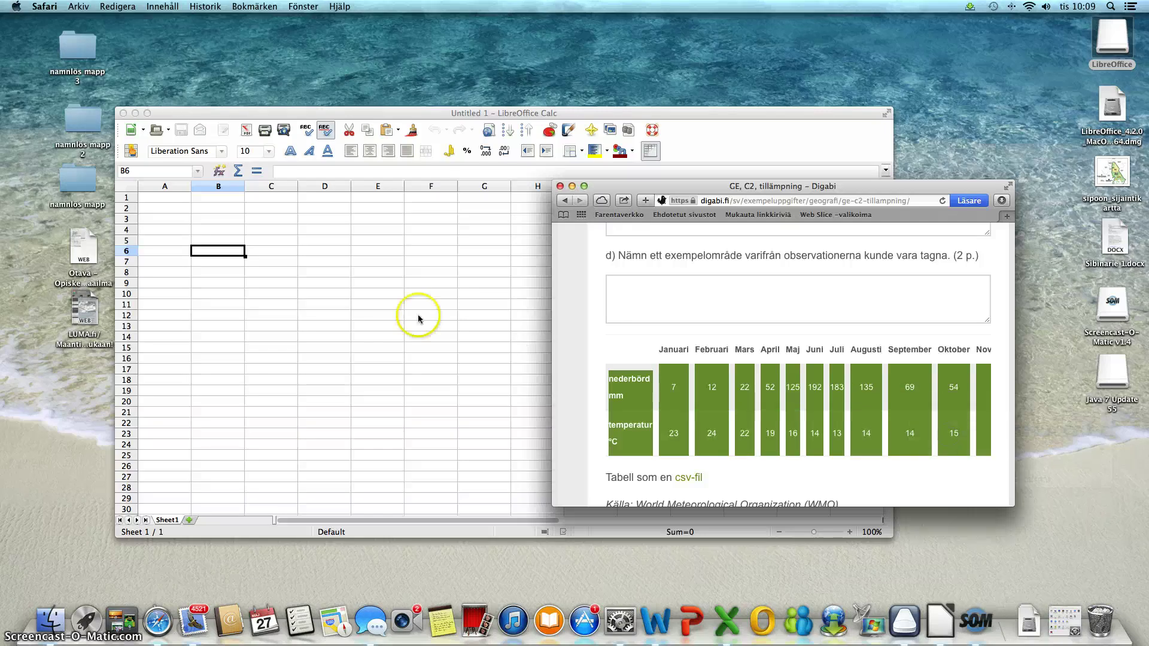
Switch back to the Calc spreadsheet and paste the copied climate rows starting at cell A2
{"action": "left_click", "coordinate": [154, 211]}
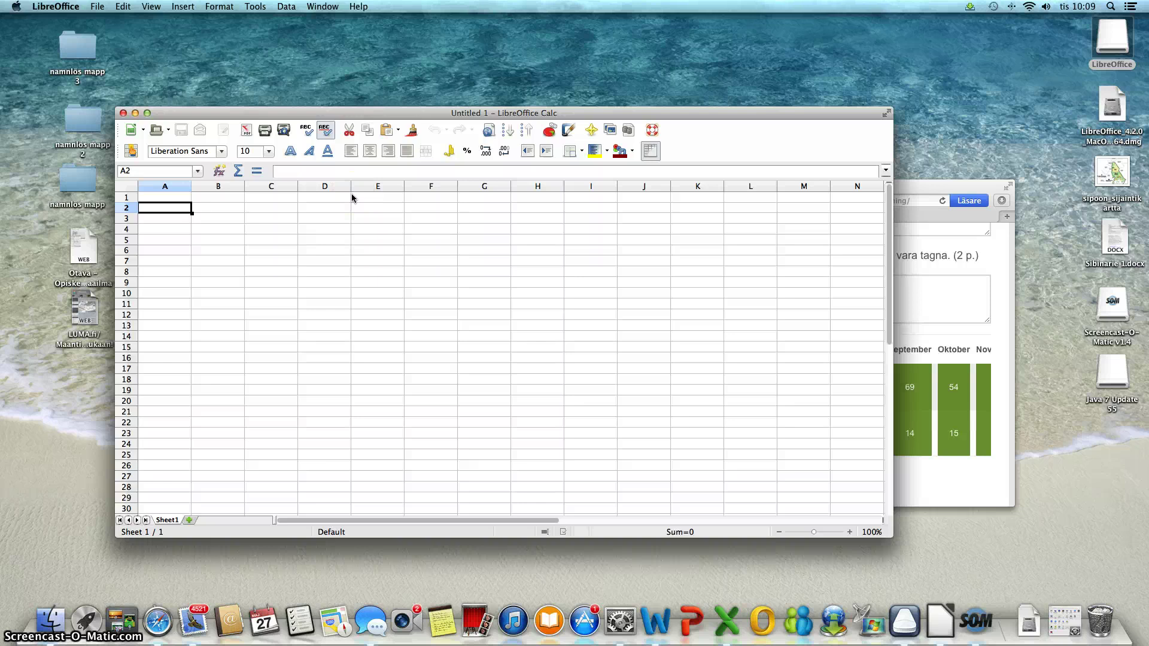
{"action": "left_click", "coordinate": [150, 211]}
{"action": "right_click", "coordinate": [151, 211]}
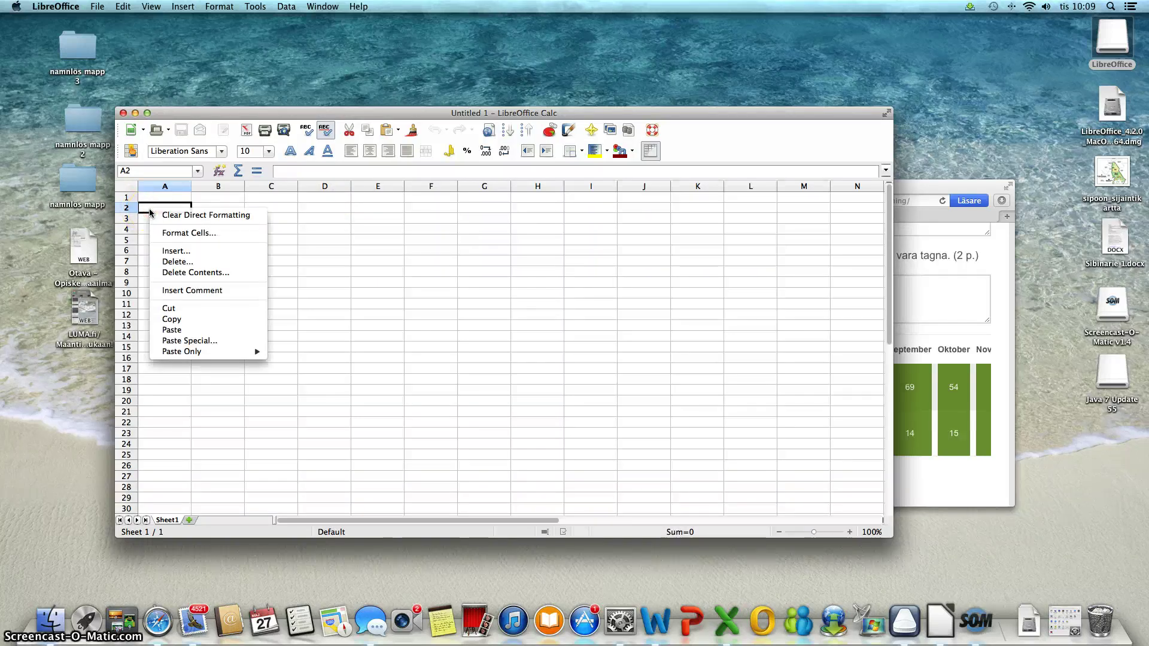
{"action": "left_click", "coordinate": [168, 331]}
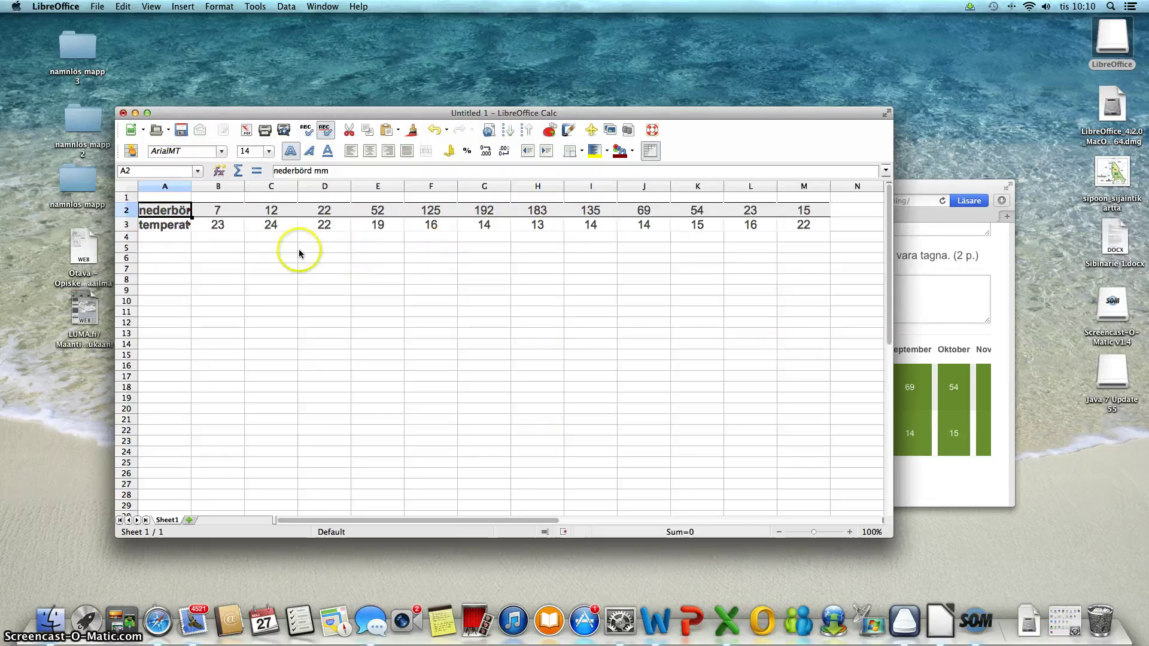
Enter the label "Månader" in A1 and the month numbers 1 to 12 in cells B1 through M1
{"action": "left_click", "coordinate": [169, 199]}
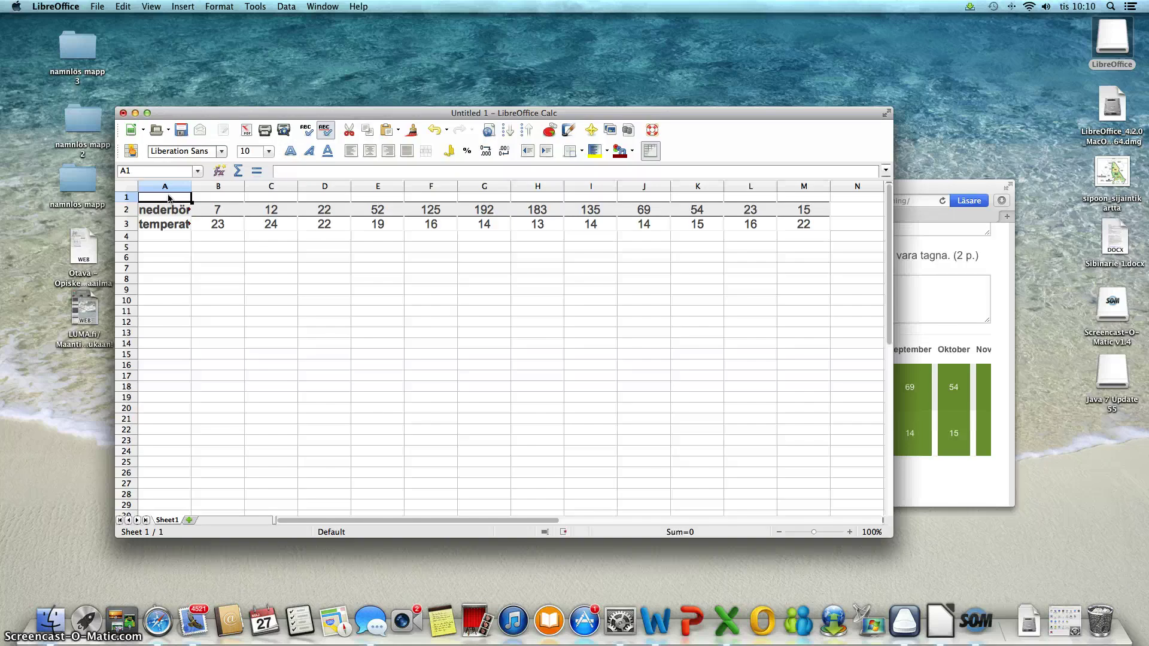
{"action": "type", "text": "Månader"}
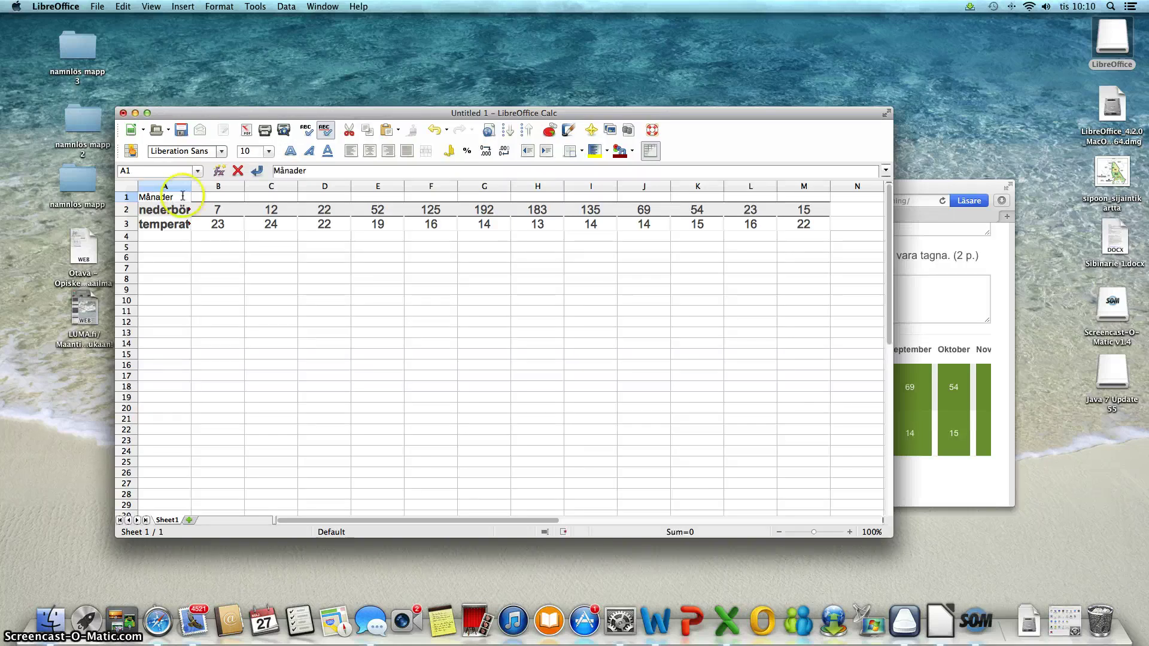
{"action": "left_click", "coordinate": [220, 201]}
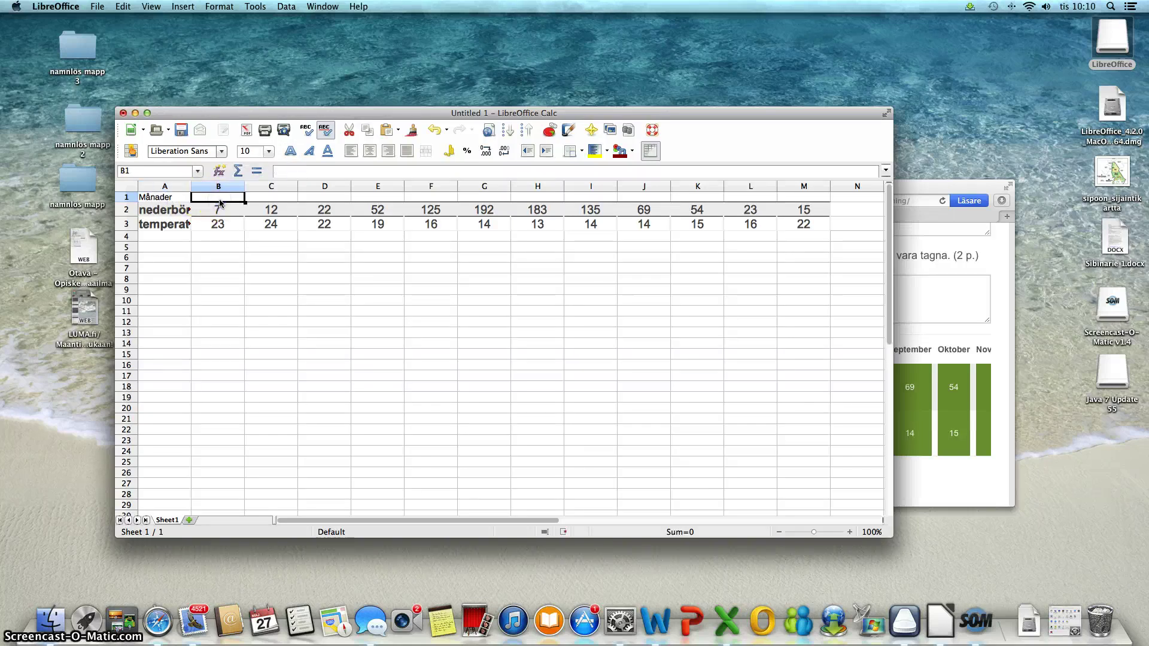
{"action": "type", "text": "1"}
{"action": "left_click", "coordinate": [272, 199]}
{"action": "type", "text": "2"}
{"action": "left_click", "coordinate": [311, 199]}
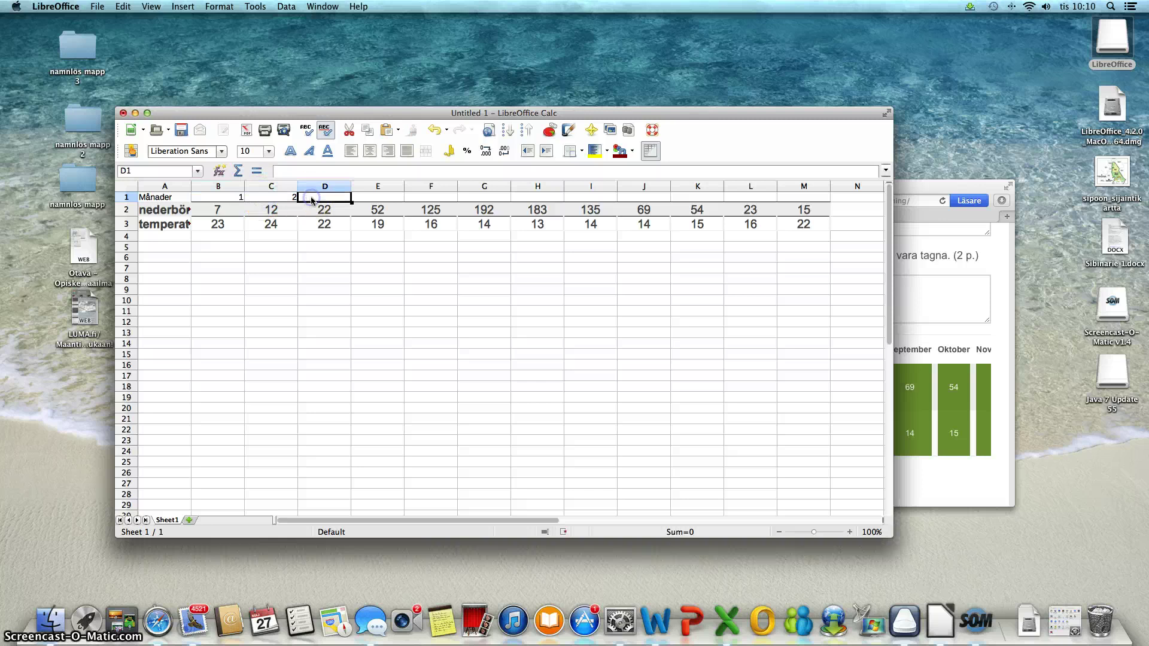
{"action": "type", "text": "3"}
{"action": "left_click", "coordinate": [358, 198]}
{"action": "type", "text": "4"}
{"action": "left_click", "coordinate": [441, 198]}
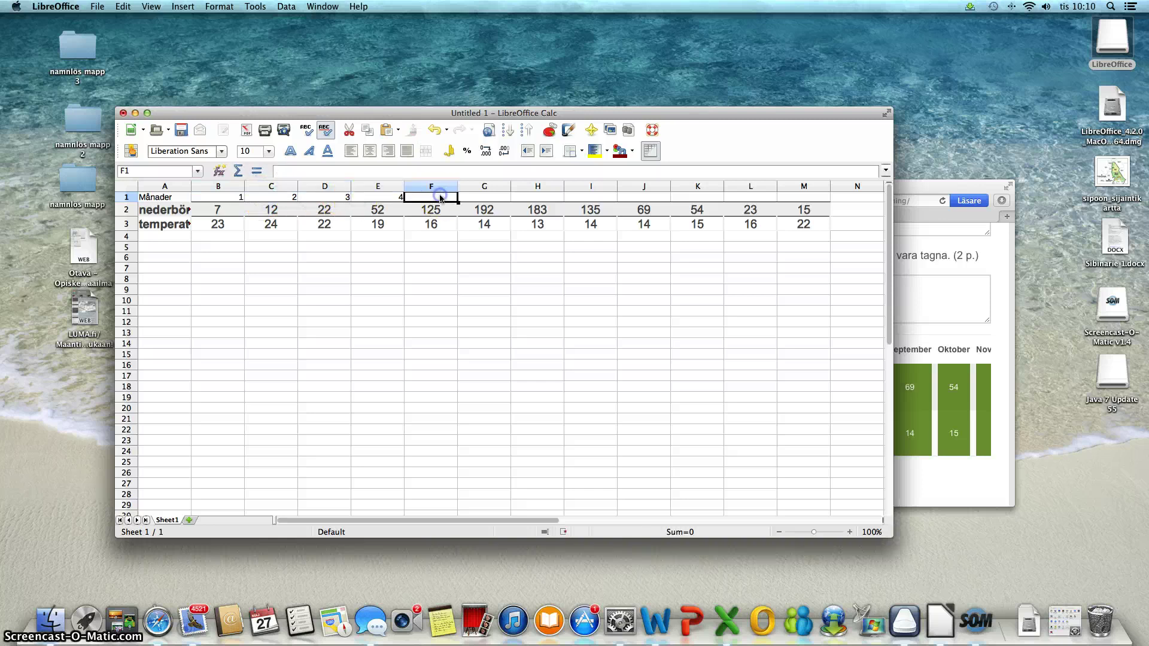
{"action": "type", "text": "5"}
{"action": "left_click", "coordinate": [492, 198]}
{"action": "type", "text": "6"}
{"action": "left_click", "coordinate": [527, 198]}
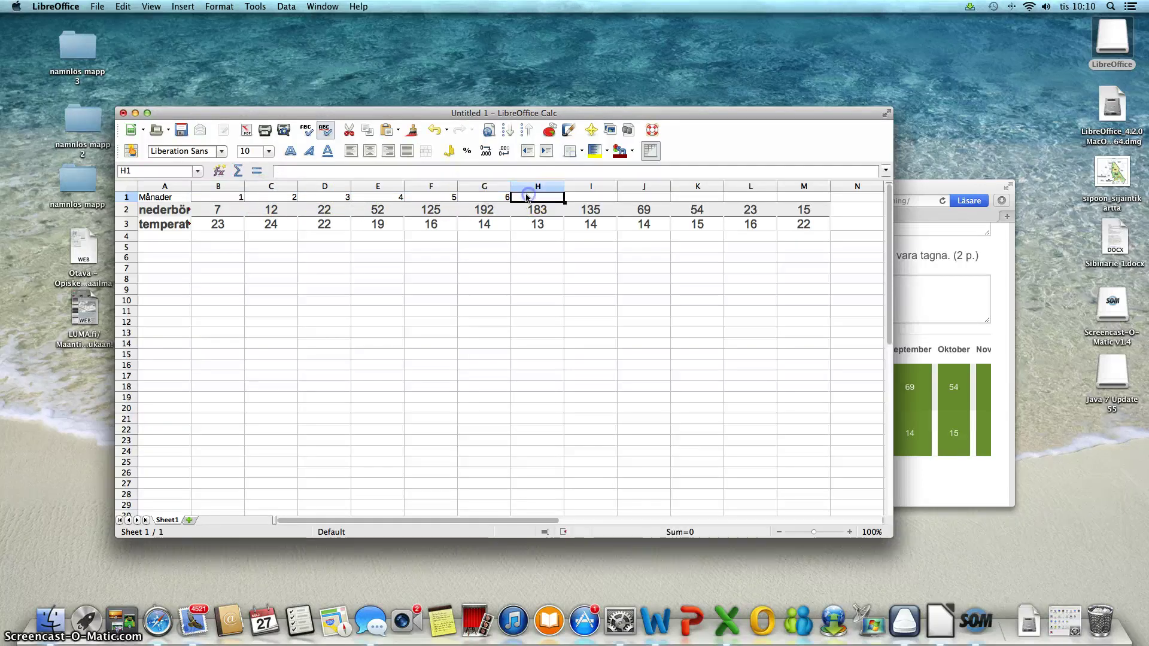
{"action": "type", "text": "7"}
{"action": "left_click", "coordinate": [584, 198]}
{"action": "type", "text": "8"}
{"action": "left_click", "coordinate": [648, 199]}
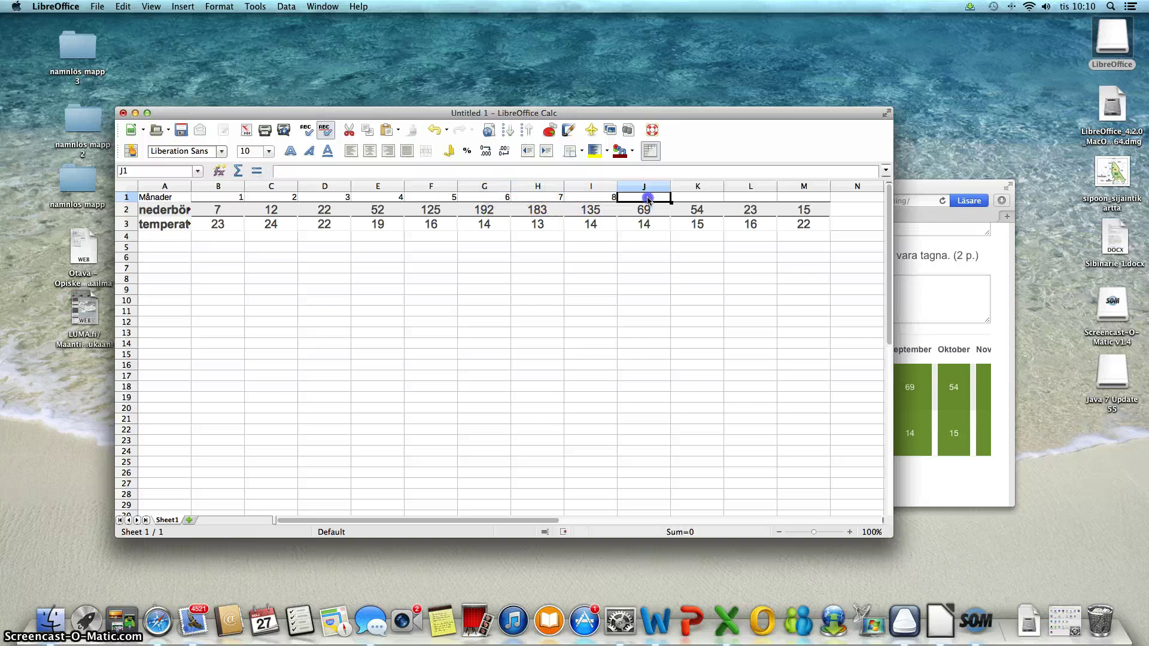
{"action": "type", "text": "9"}
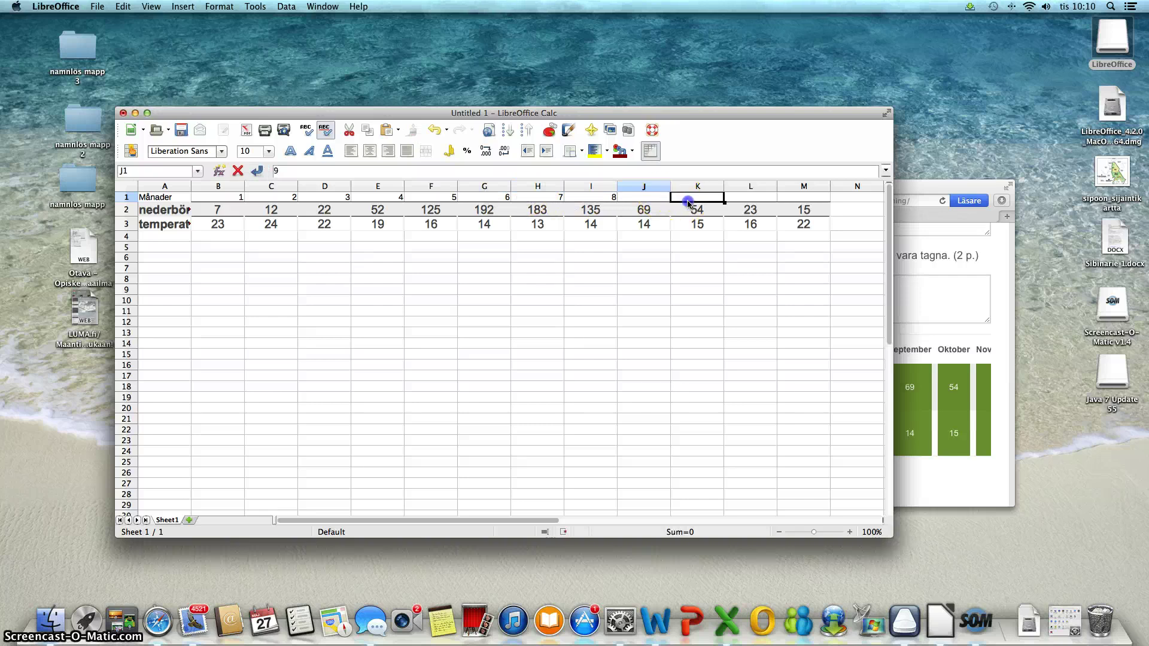
{"action": "left_click", "coordinate": [688, 200]}
{"action": "type", "text": "10"}
{"action": "left_click", "coordinate": [742, 203]}
{"action": "type", "text": "11"}
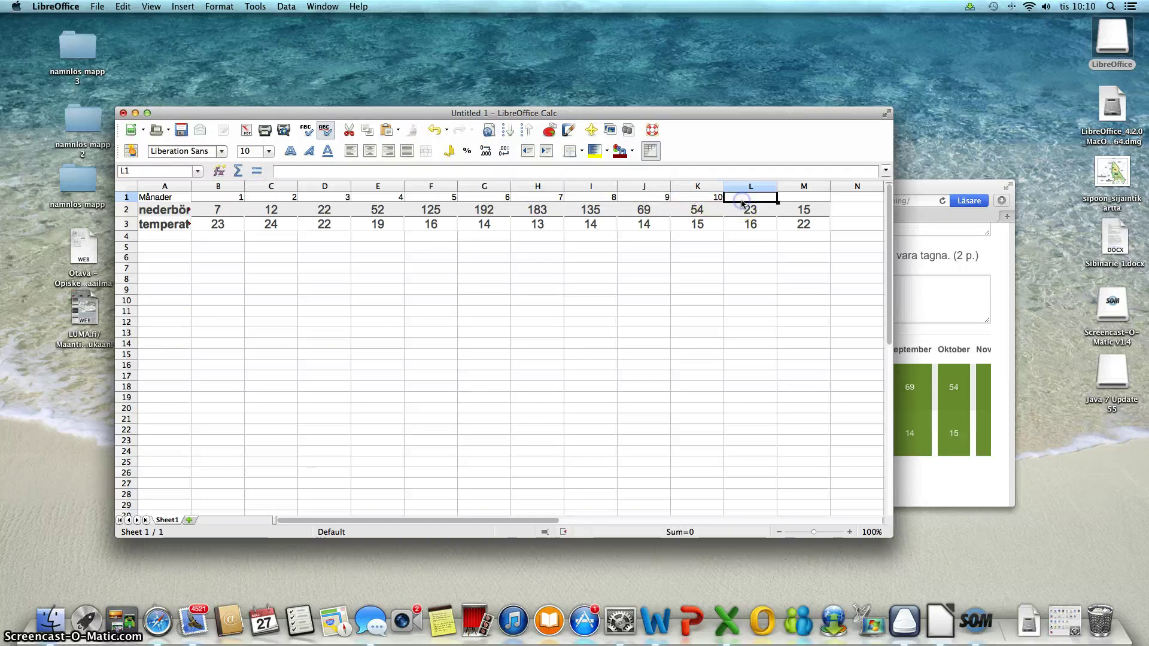
{"action": "left_click", "coordinate": [785, 198]}
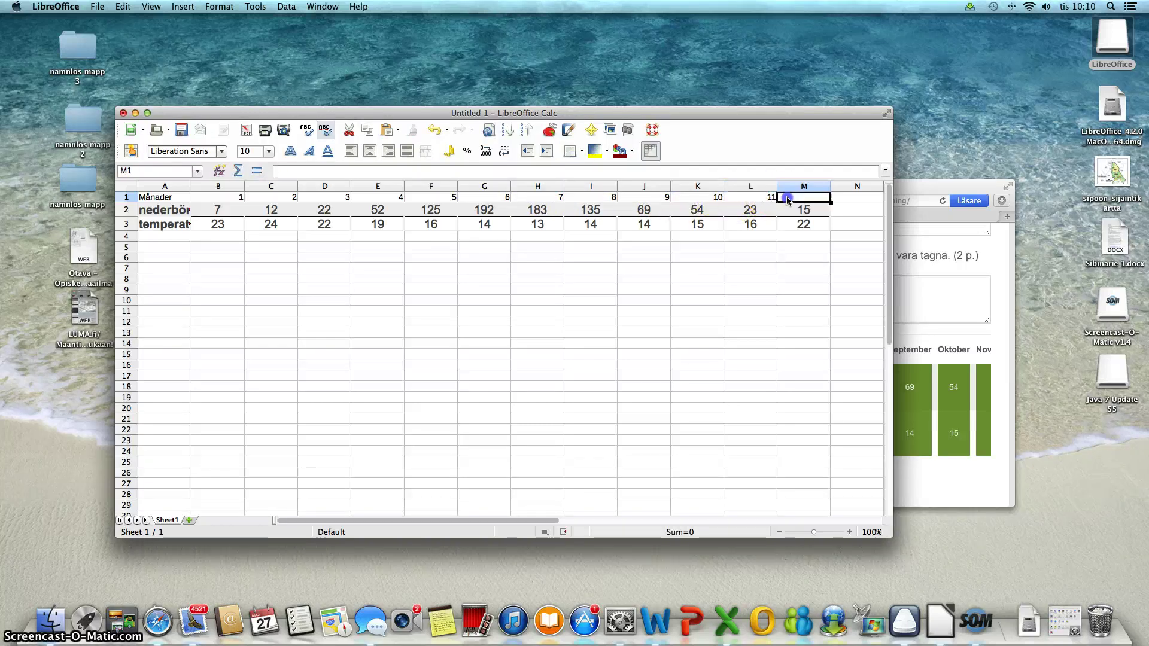
{"action": "type", "text": "12"}
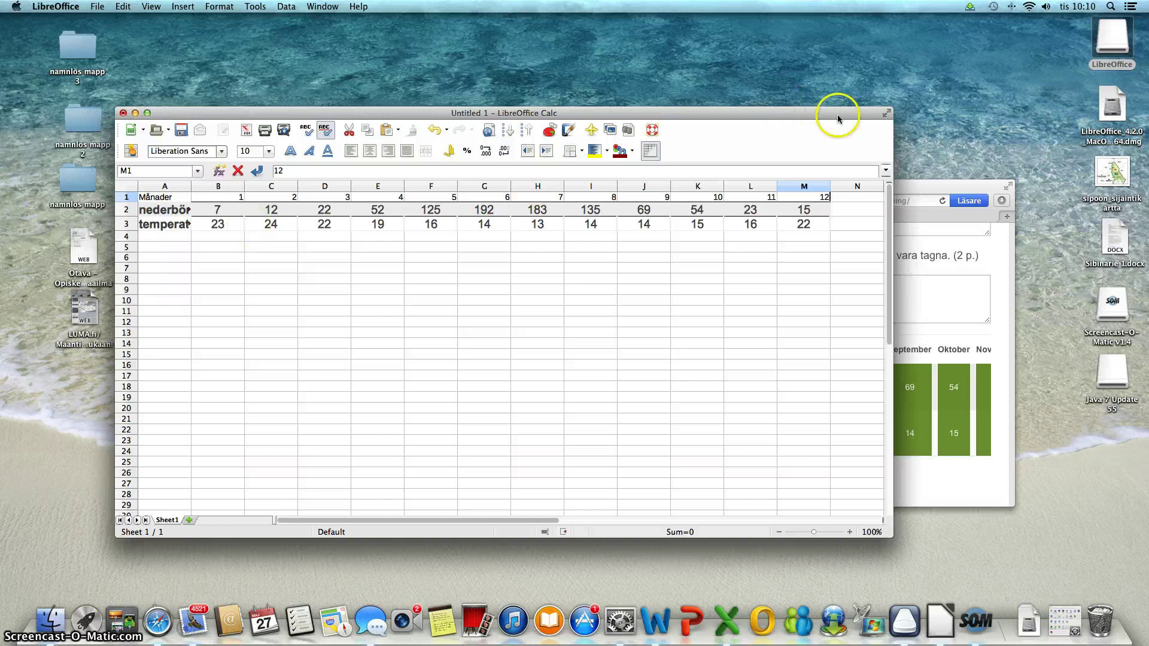
Insert a chart from the range A1:M3 and set its chart type to Column and Line
{"action": "left_click", "coordinate": [887, 113]}
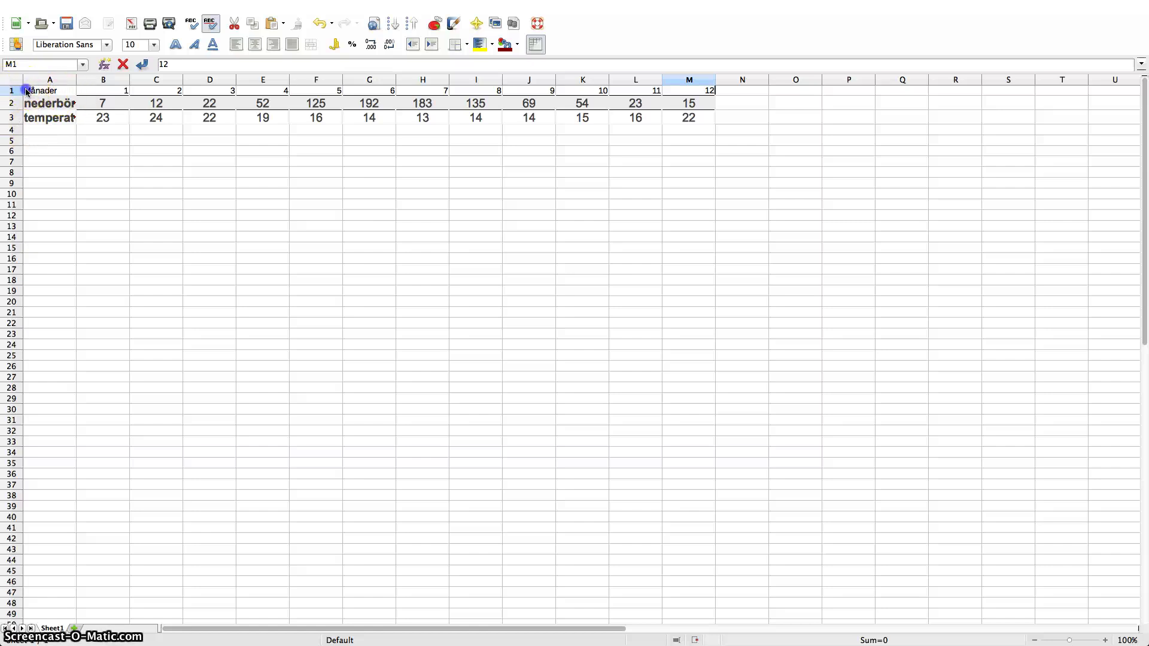
{"action": "left_click_drag", "start_coordinate": [26, 91], "coordinate": [686, 124]}
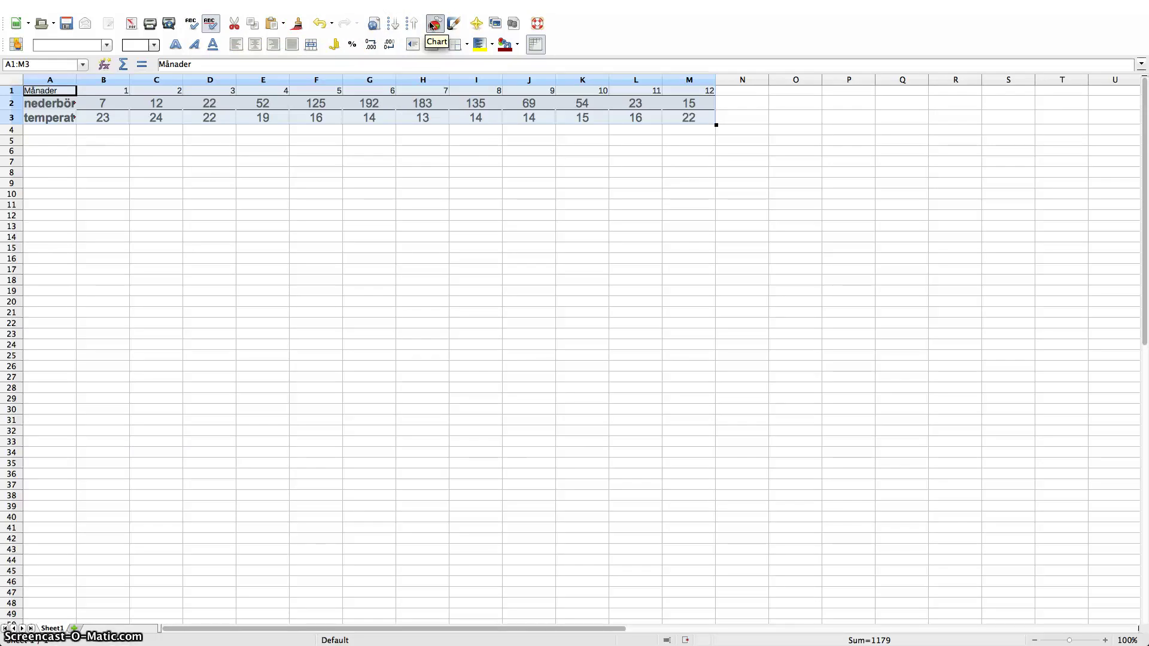
{"action": "left_click", "coordinate": [431, 25]}
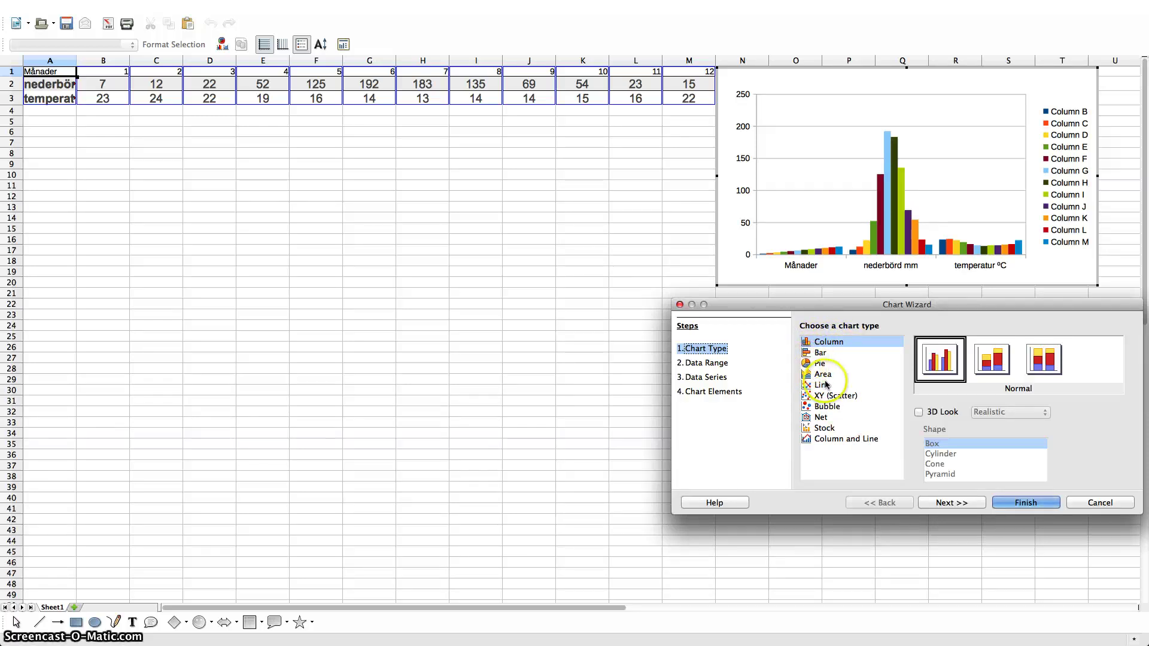
{"action": "left_click", "coordinate": [832, 400]}
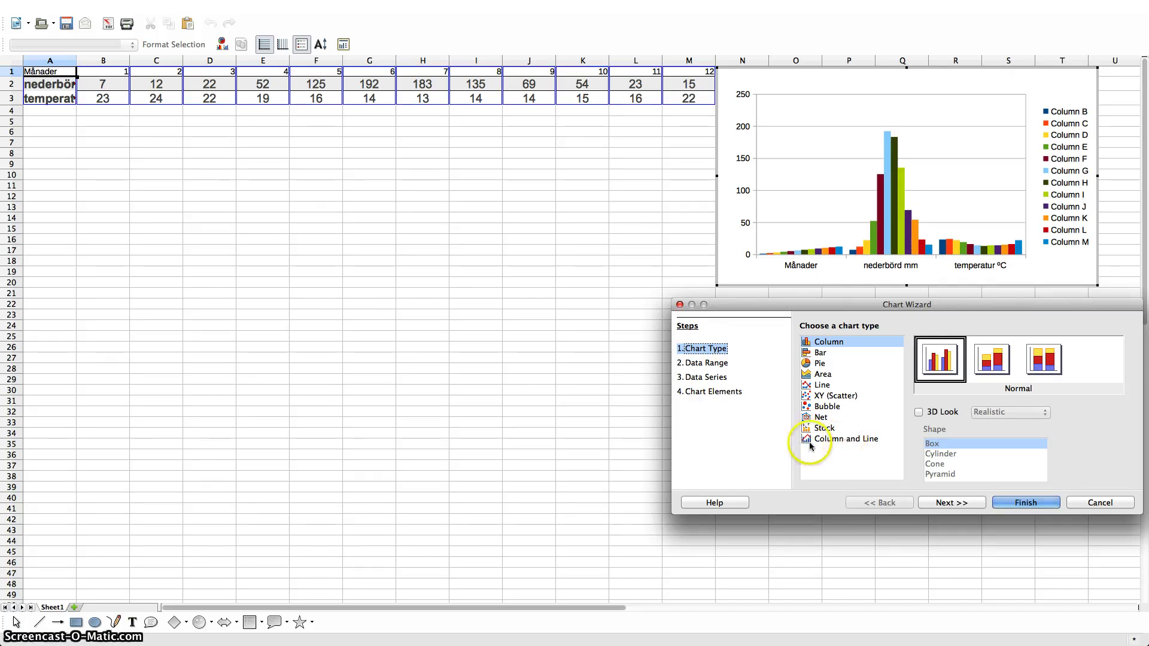
{"action": "left_click", "coordinate": [840, 441]}
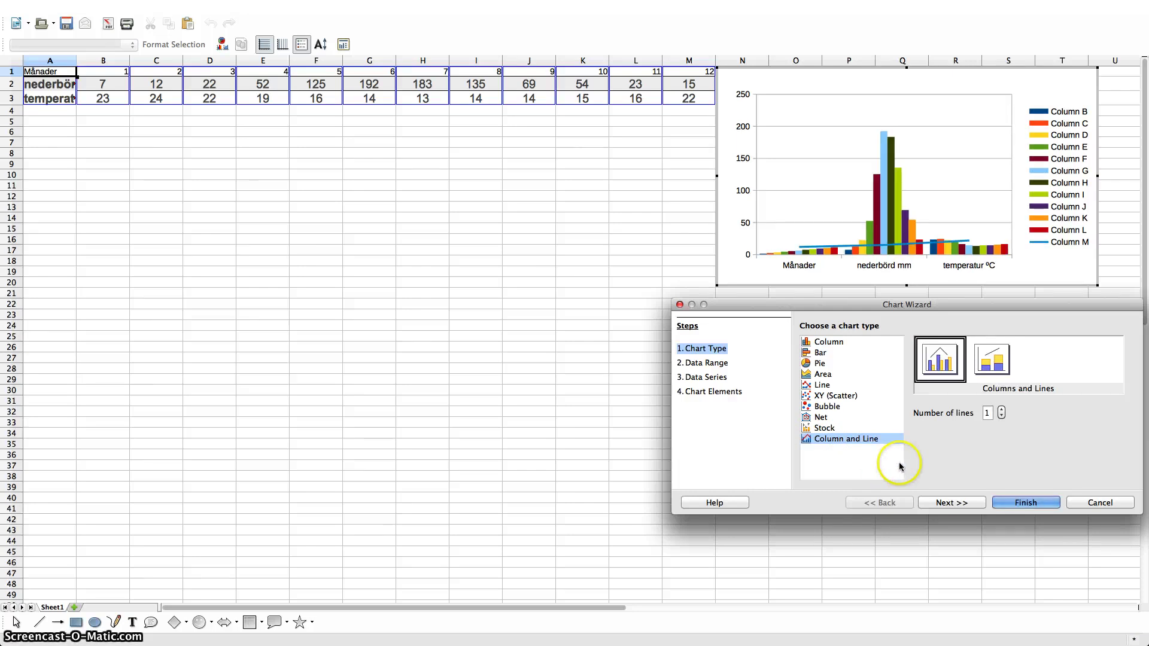
Set the chart's data series to rows with the first row as label, and finish the Chart Wizard
{"action": "left_click", "coordinate": [706, 363]}
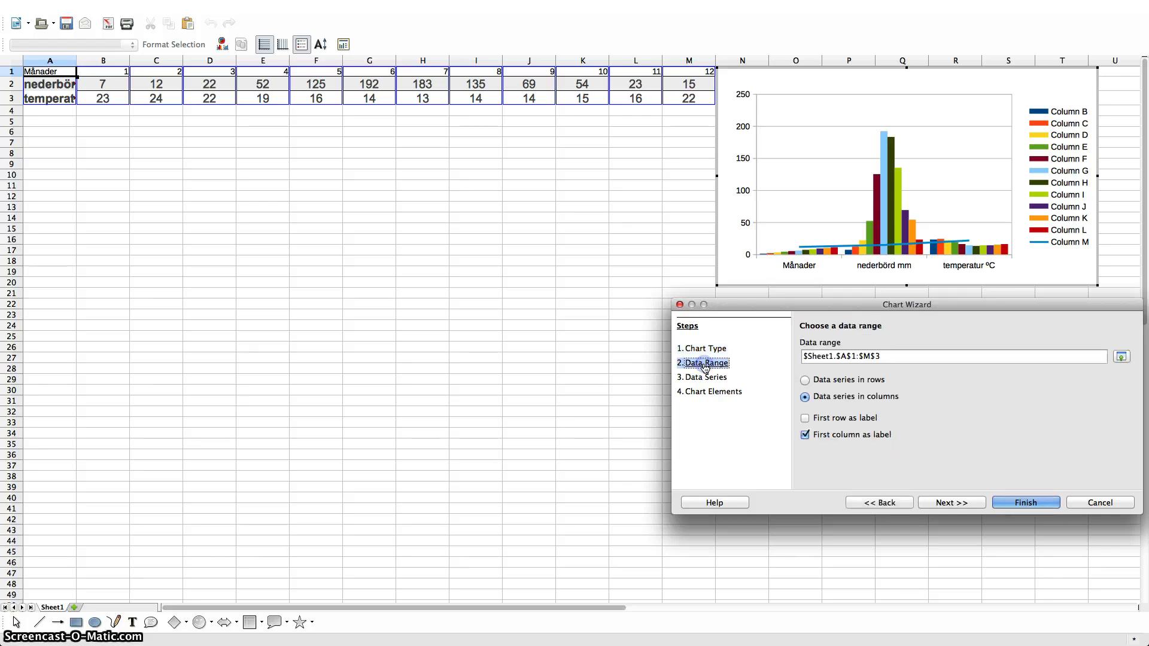
{"action": "left_click", "coordinate": [805, 381]}
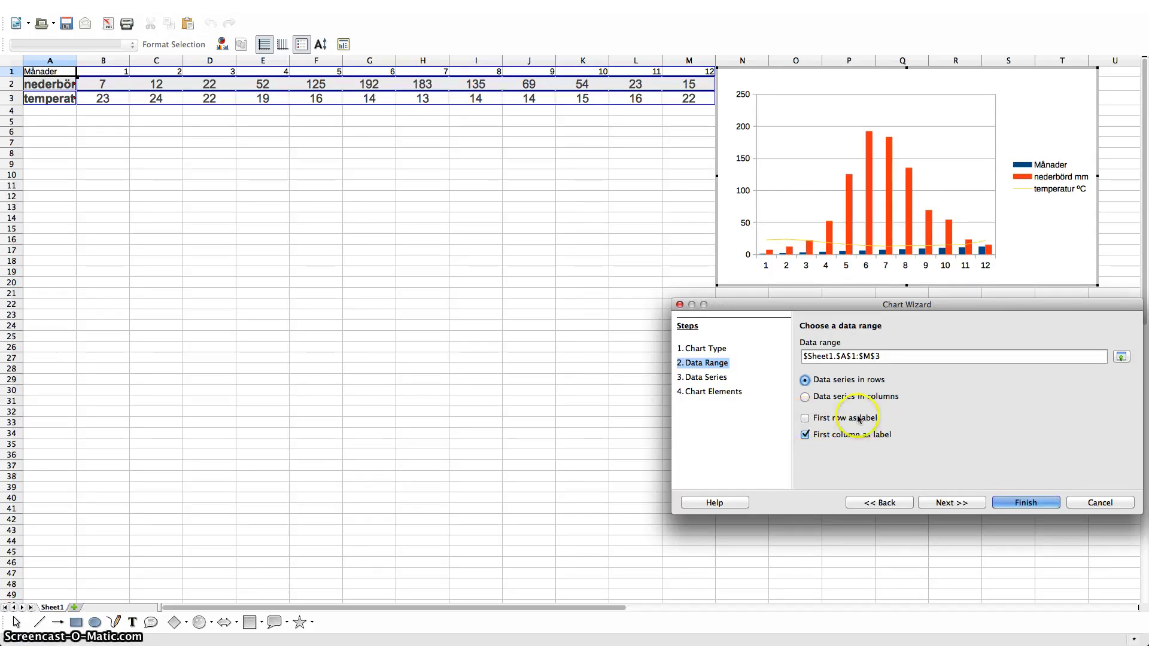
{"action": "left_click", "coordinate": [805, 419]}
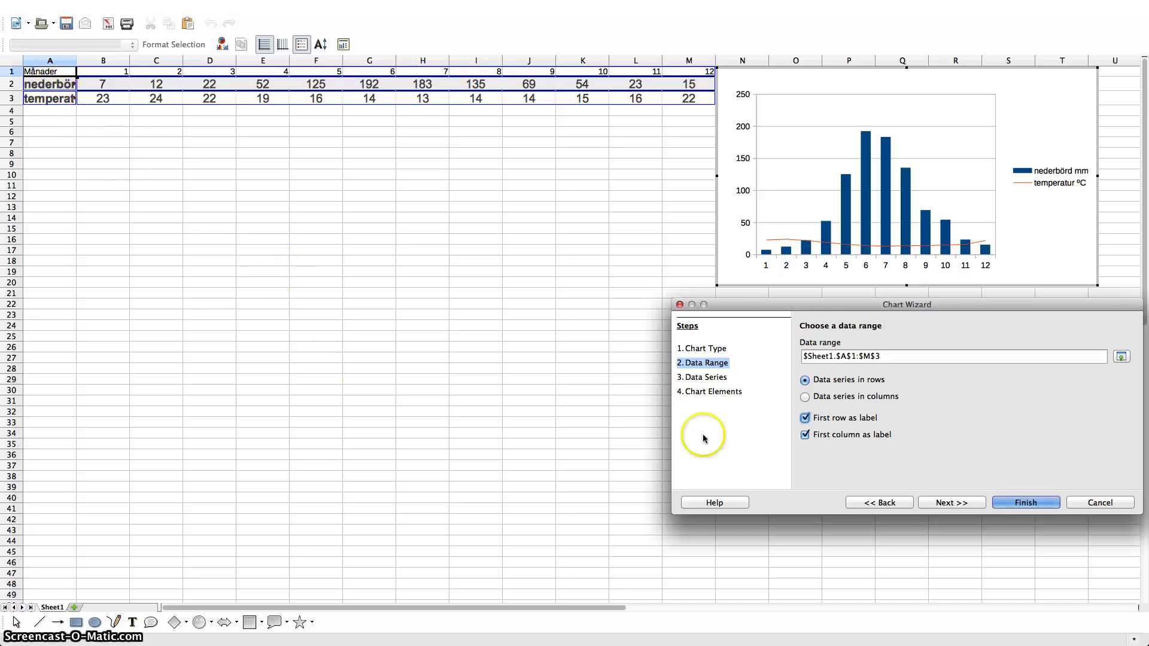
{"action": "left_click", "coordinate": [1012, 504]}
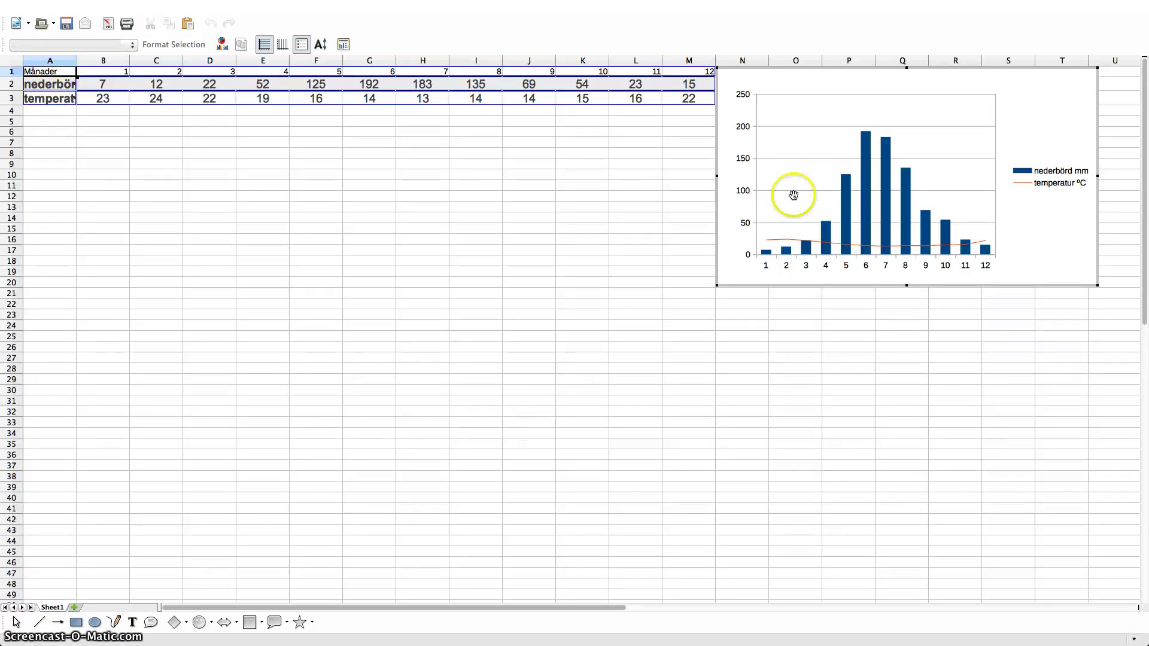
{"action": "mouse_move", "coordinate": [890, 210]}
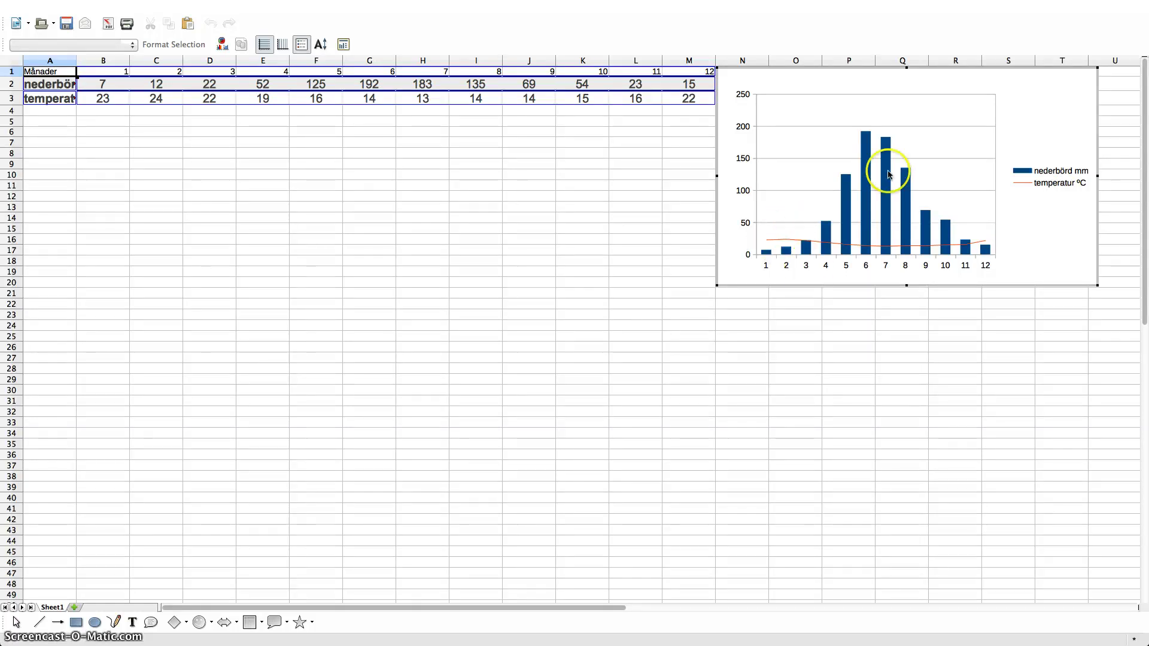
{"action": "mouse_move", "coordinate": [881, 173]}
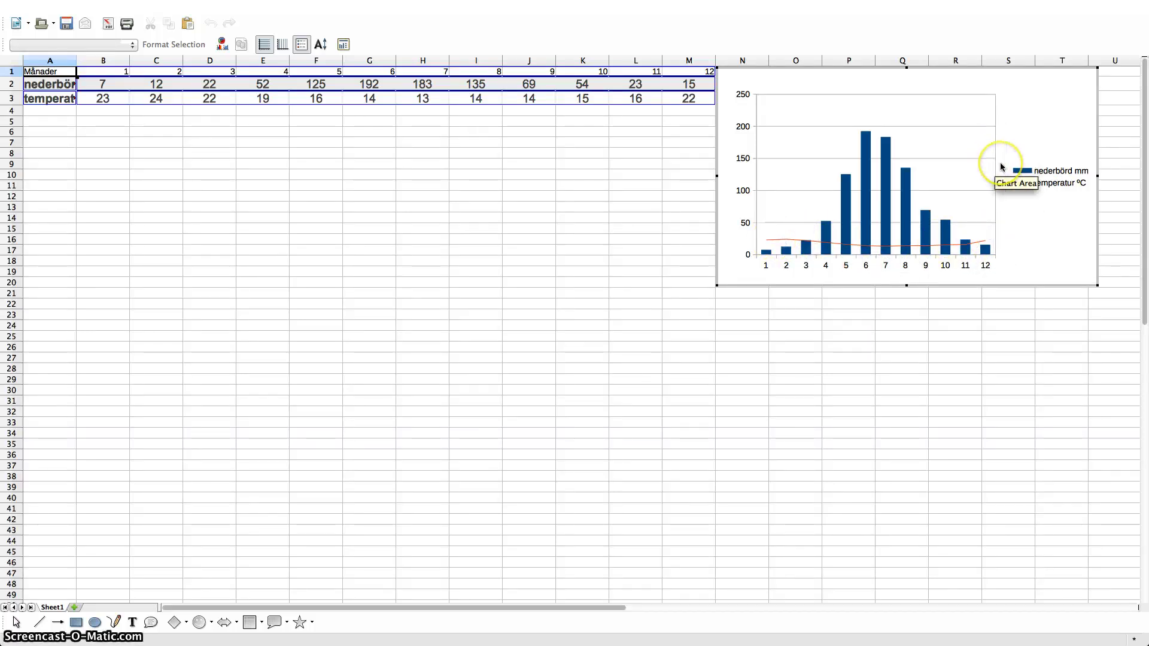
{"action": "left_click", "coordinate": [1063, 108]}
{"action": "double_click", "coordinate": [1063, 108]}
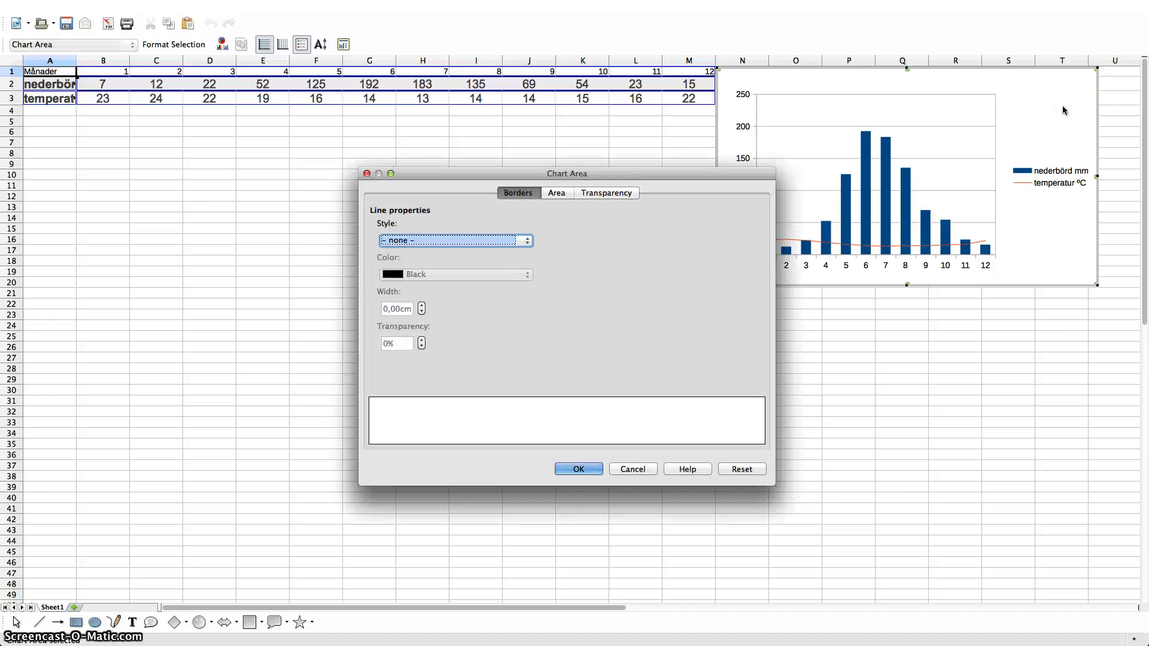
{"action": "left_click", "coordinate": [632, 469]}
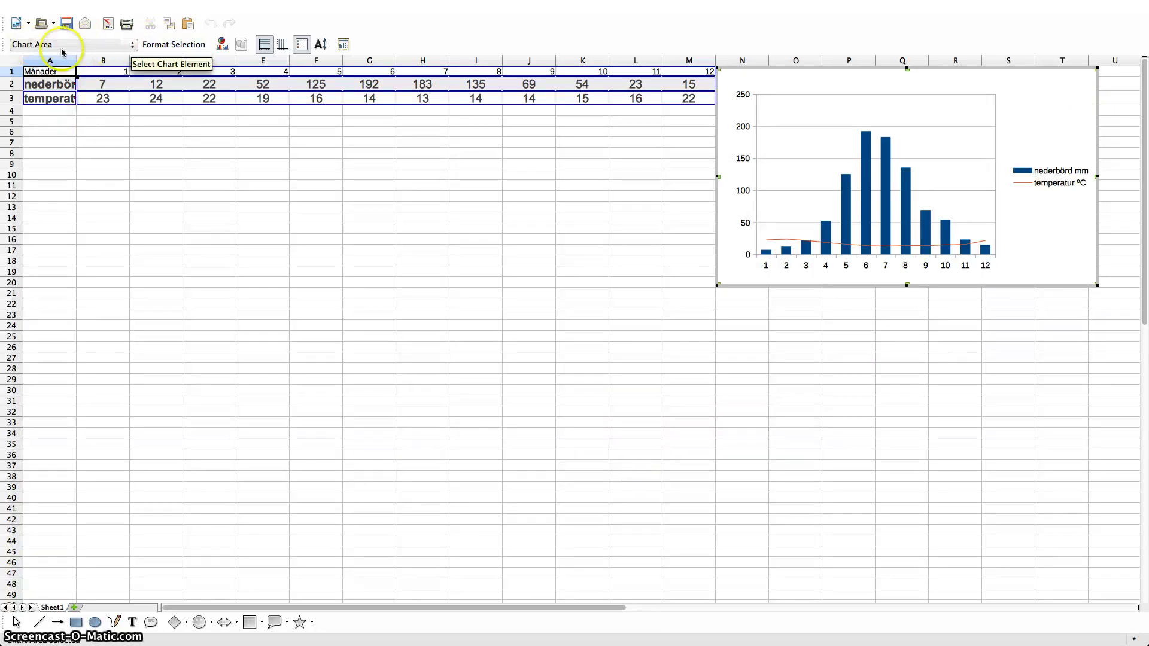
Align the chart's temperature data series to the secondary Y axis
{"action": "left_click", "coordinate": [133, 46]}
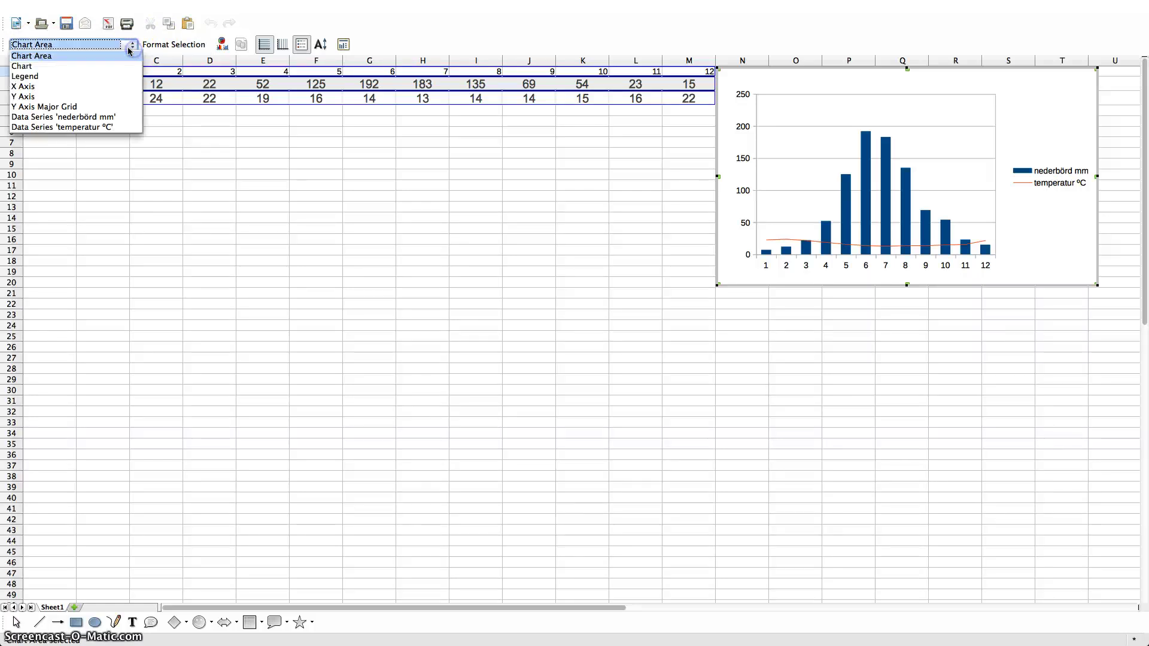
{"action": "left_click", "coordinate": [78, 126]}
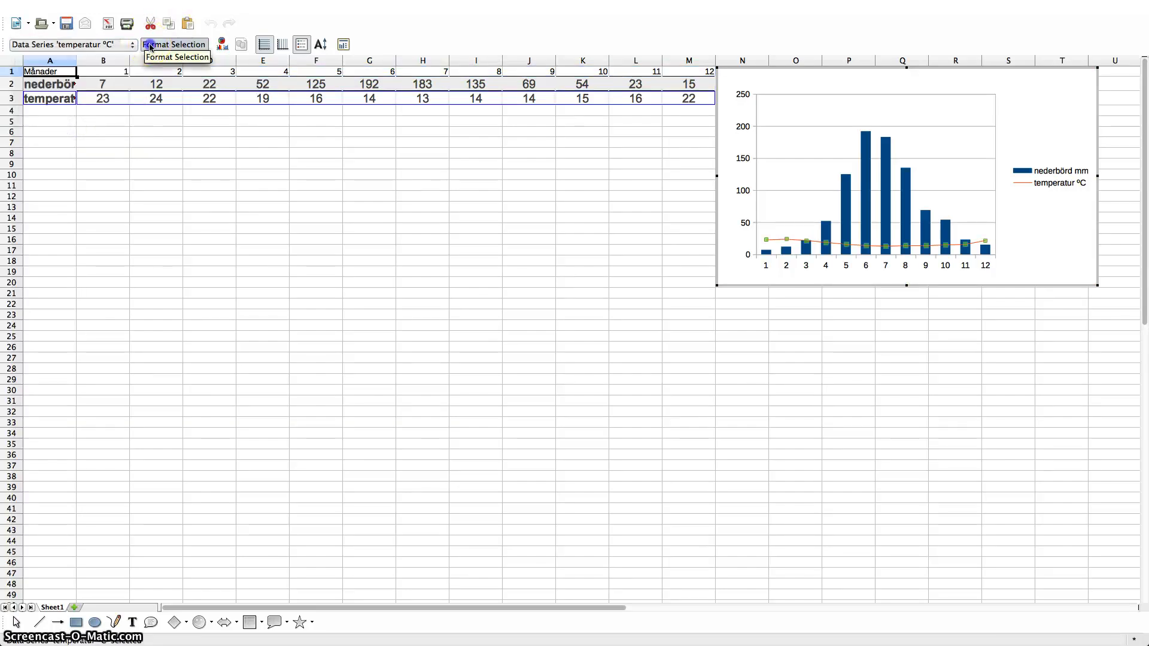
{"action": "left_click", "coordinate": [173, 44]}
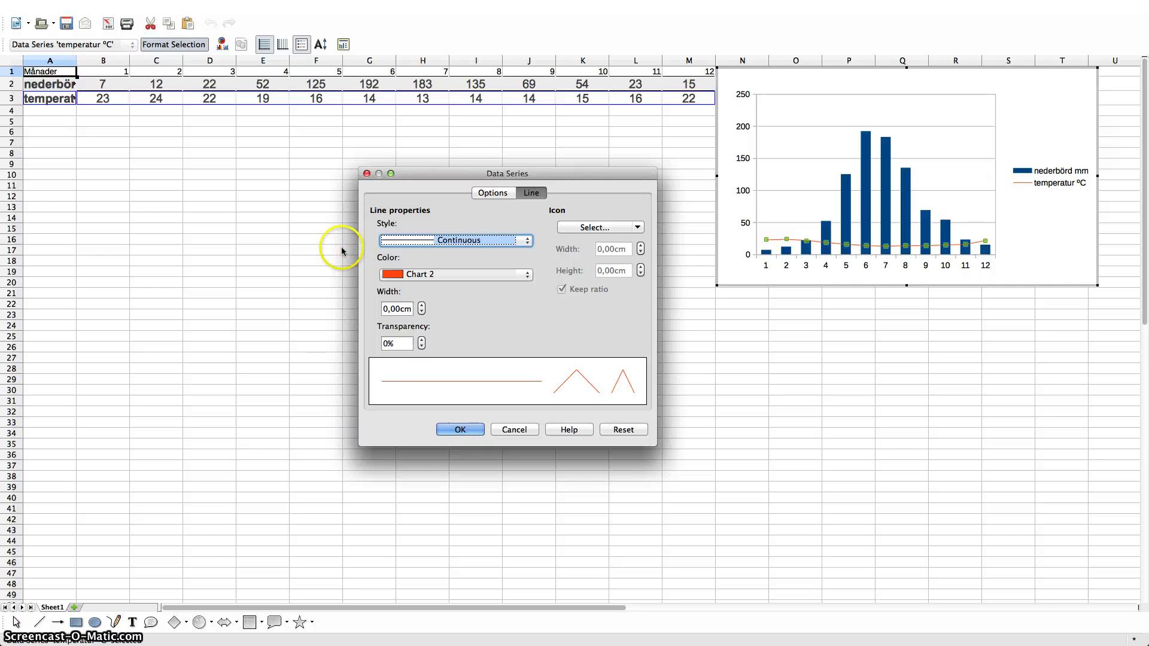
{"action": "left_click", "coordinate": [492, 193]}
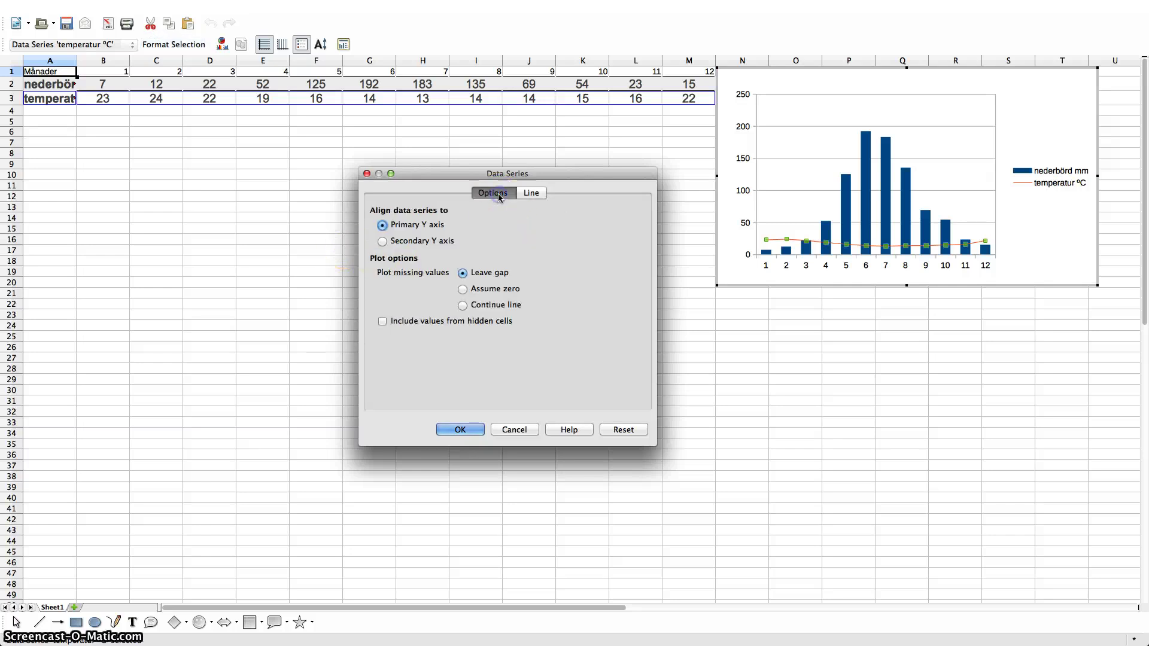
{"action": "left_click", "coordinate": [383, 241]}
{"action": "left_click", "coordinate": [459, 430]}
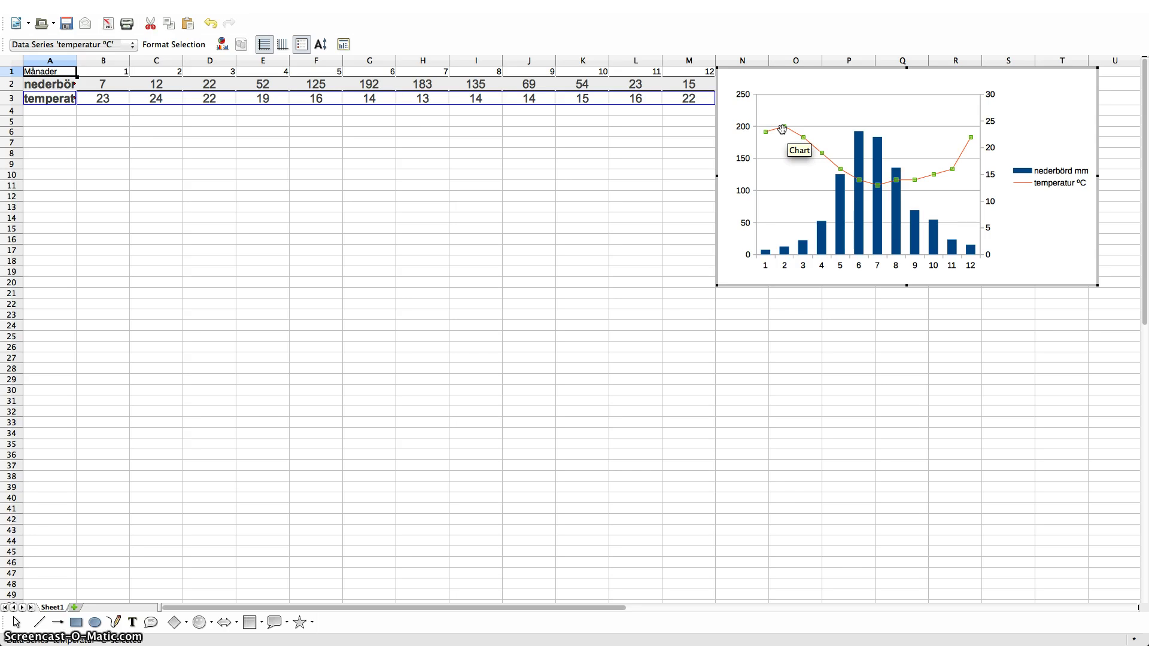
{"action": "left_click_drag", "start_coordinate": [805, 119], "coordinate": [833, 124]}
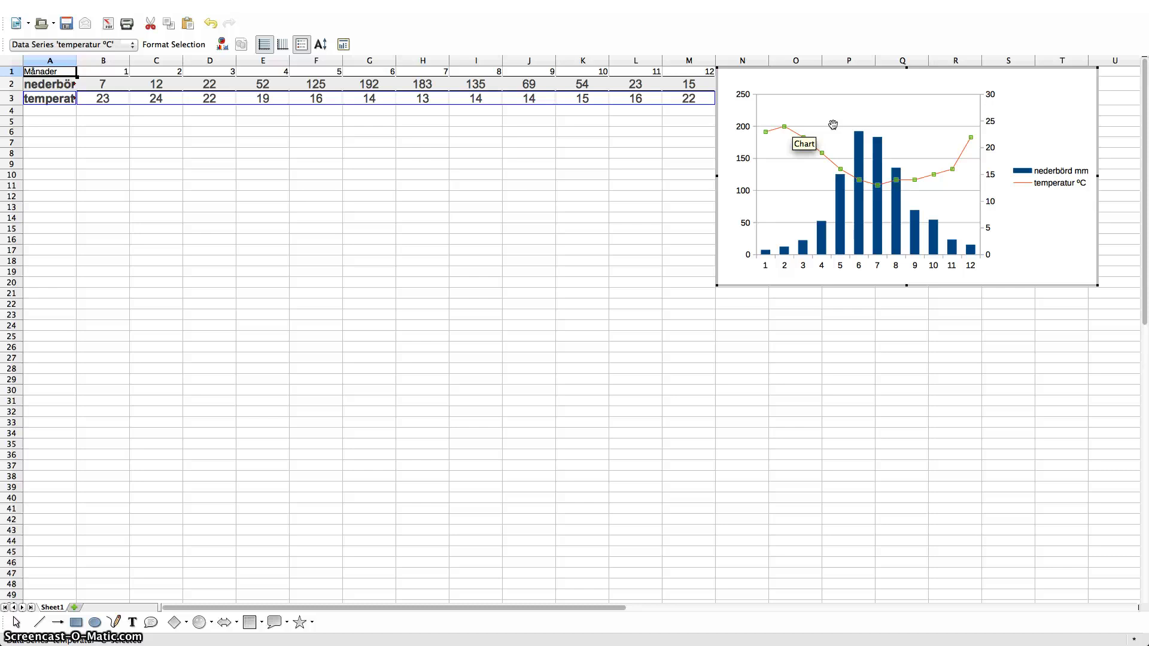
{"action": "mouse_move", "coordinate": [845, 216]}
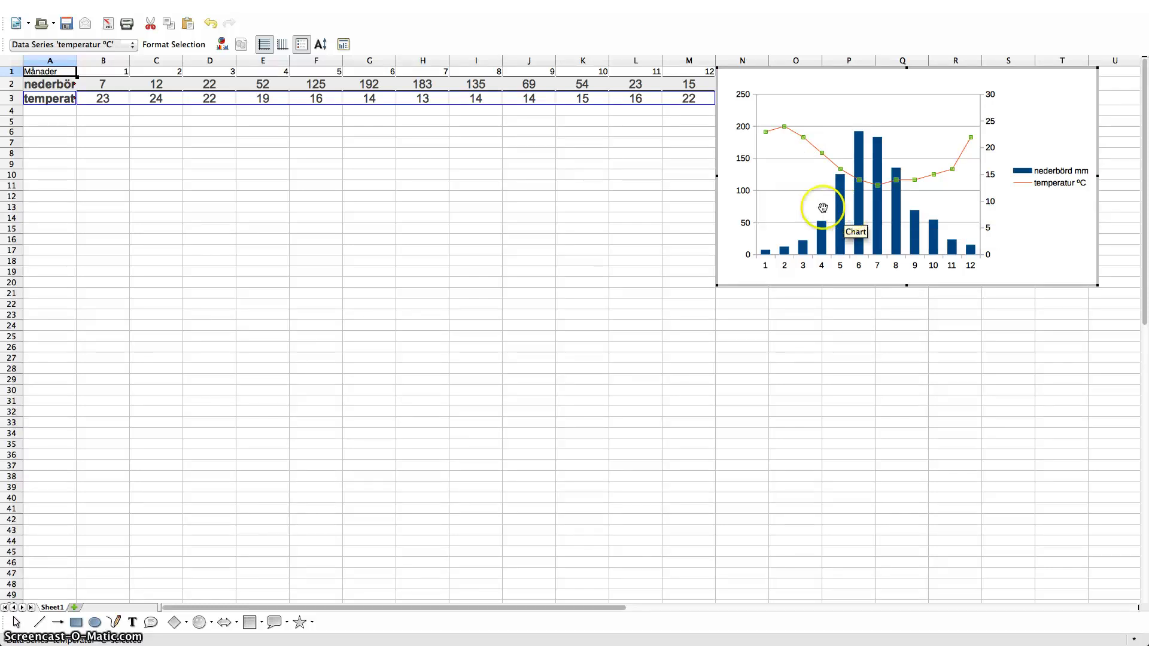
{"action": "left_click", "coordinate": [832, 183]}
{"action": "mouse_move", "coordinate": [902, 181]}
{"action": "mouse_move", "coordinate": [937, 227]}
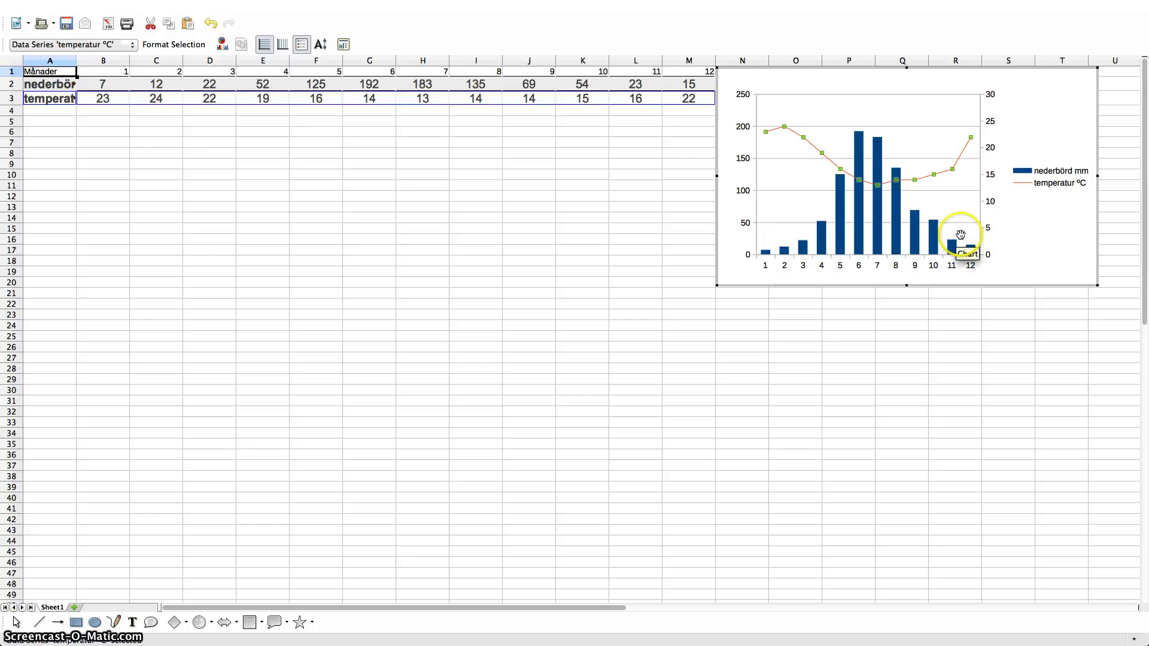
Insert chart titles, entering "Klimatdiagram på Ort X" as the main title and "Månader" for the X axis
{"action": "double_click", "coordinate": [1052, 98]}
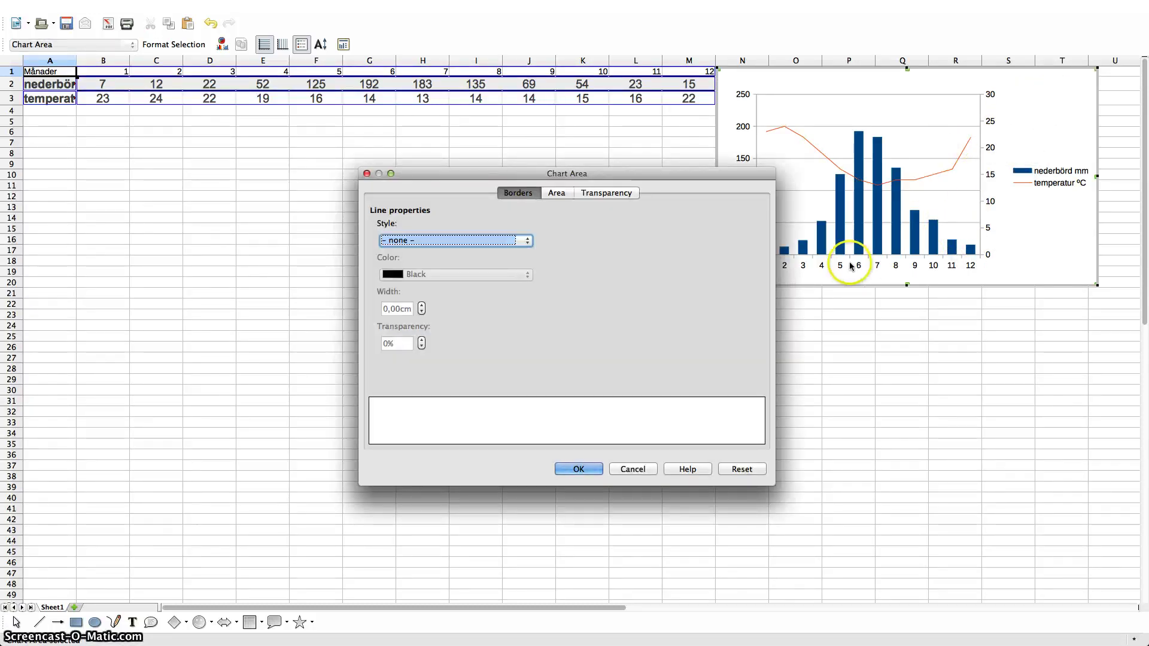
{"action": "left_click", "coordinate": [639, 470]}
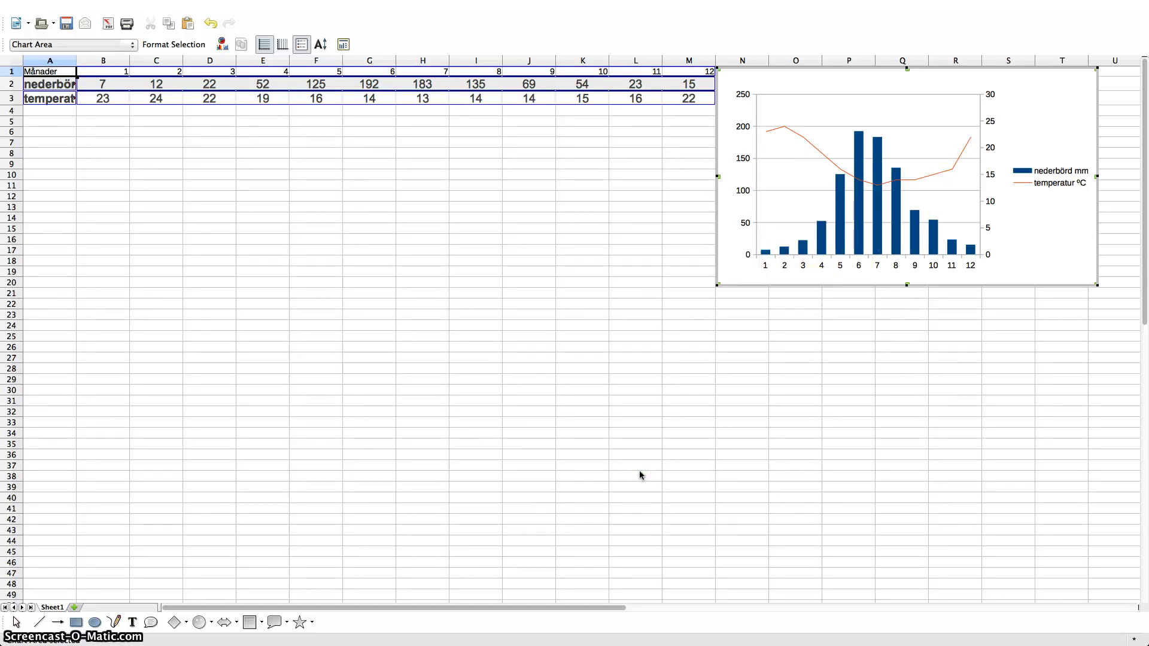
{"action": "right_click", "coordinate": [1056, 121]}
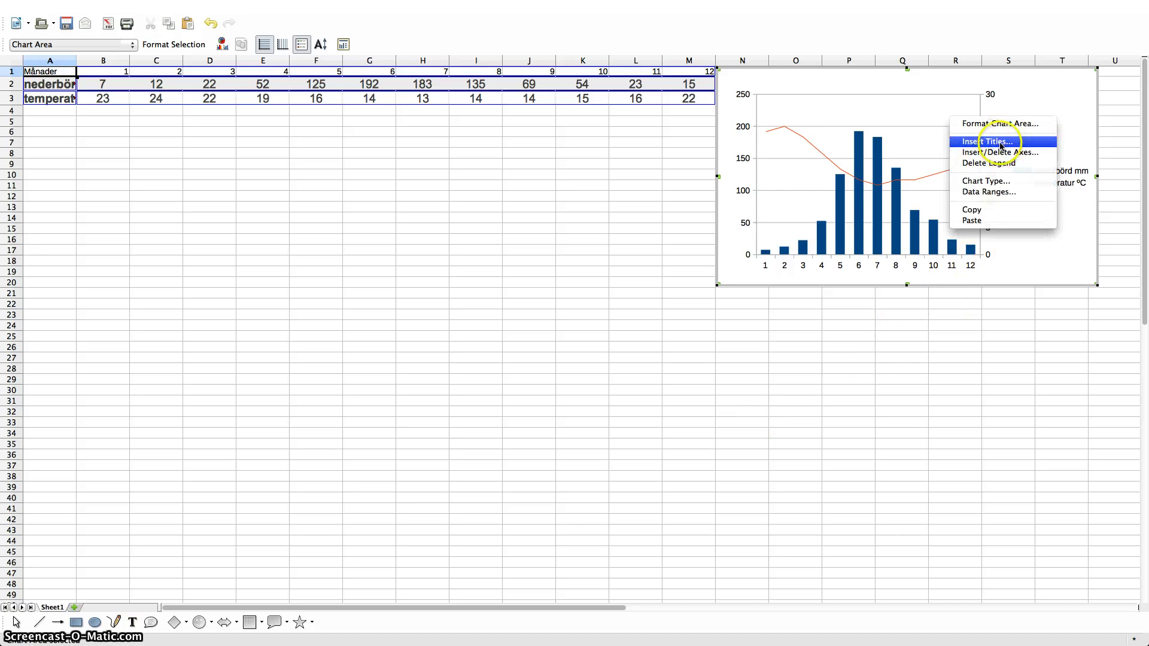
{"action": "left_click", "coordinate": [1000, 143]}
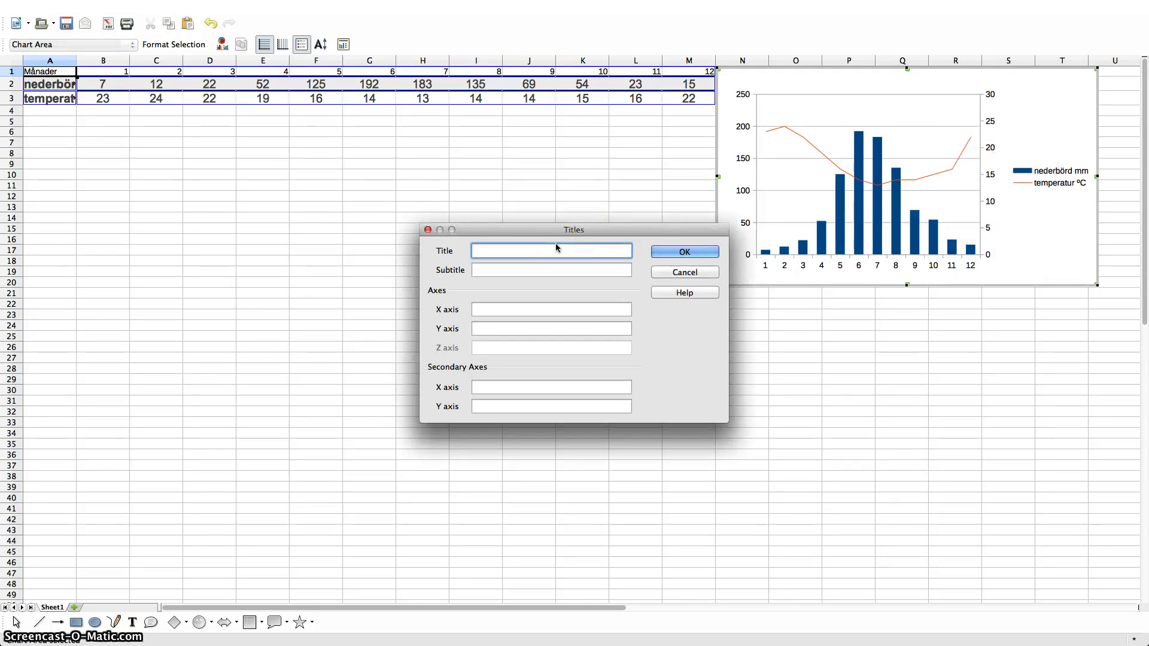
{"action": "type", "text": "Klimatdiagram på Ort X"}
{"action": "left_click", "coordinate": [507, 309]}
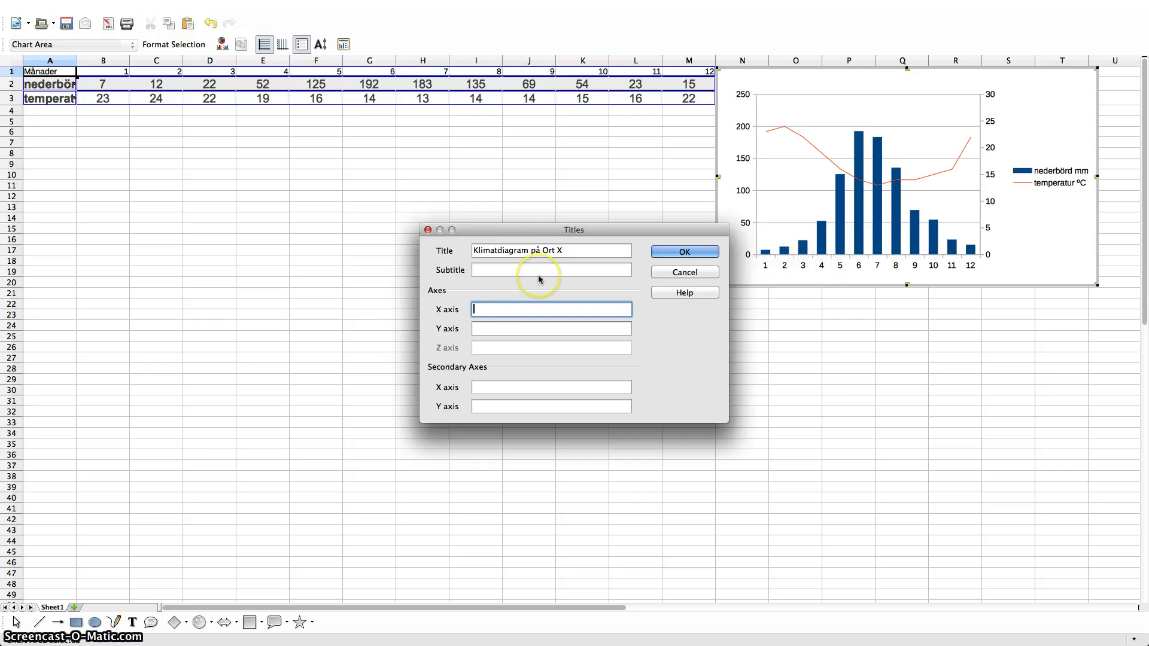
{"action": "type", "text": "Å"}
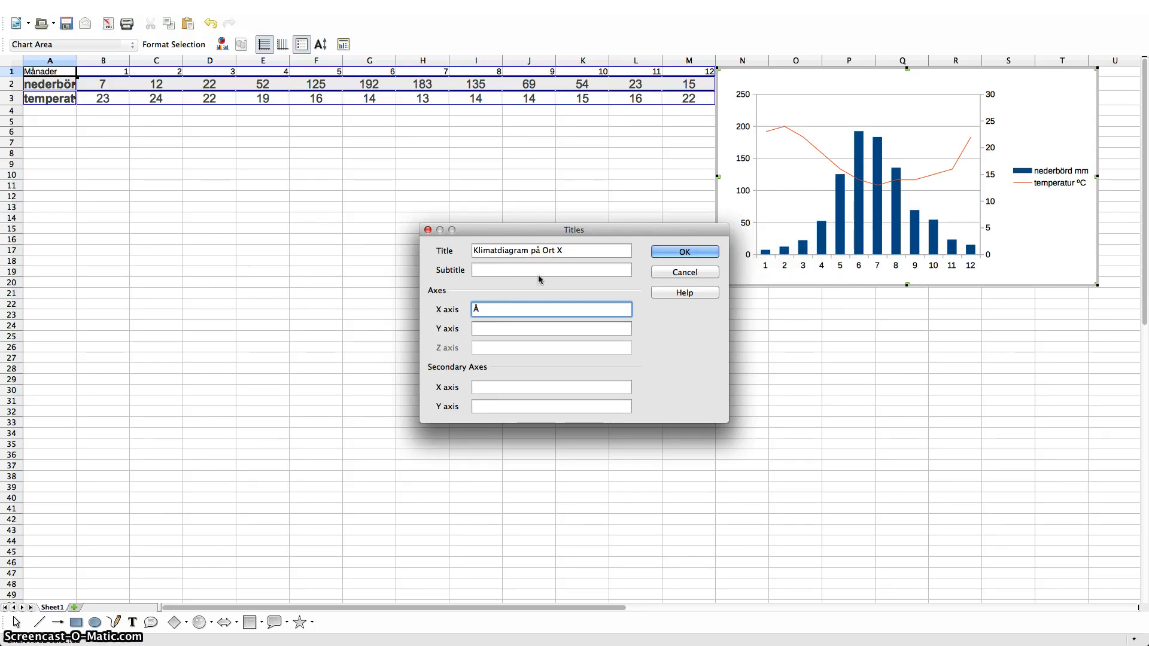
{"action": "key", "text": "BackSpace"}
{"action": "type", "text": "Månader"}
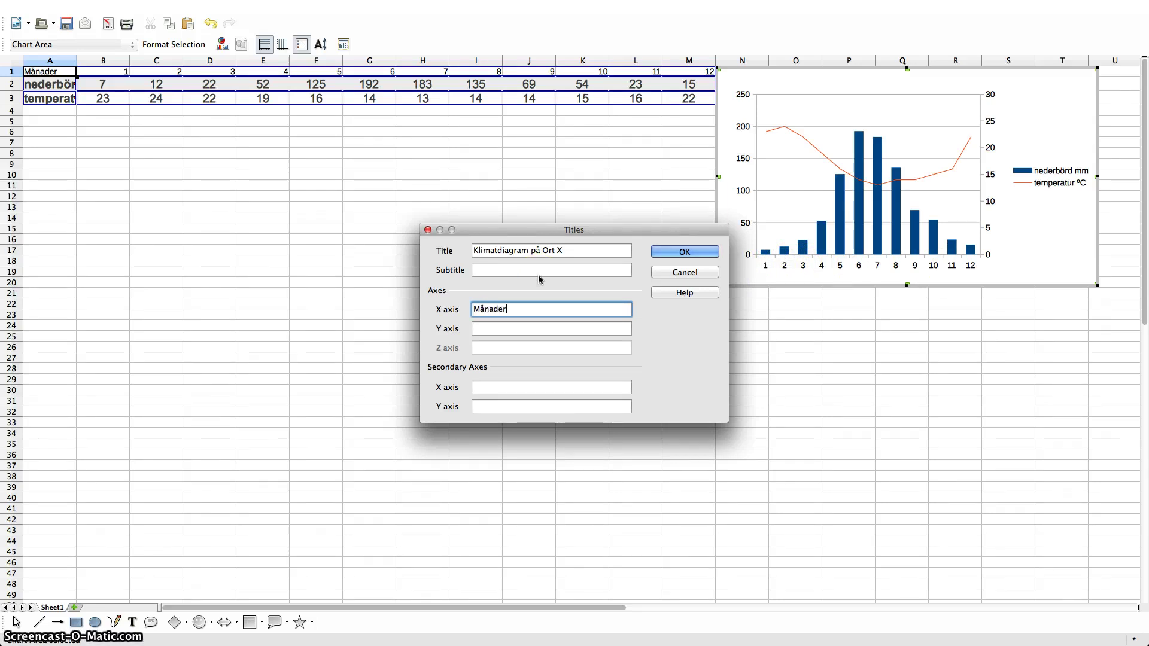
Title the primary Y axis "mm nederbörd" and the secondary Y axis "Temperatur", and apply the chart titles
{"action": "left_click", "coordinate": [485, 327]}
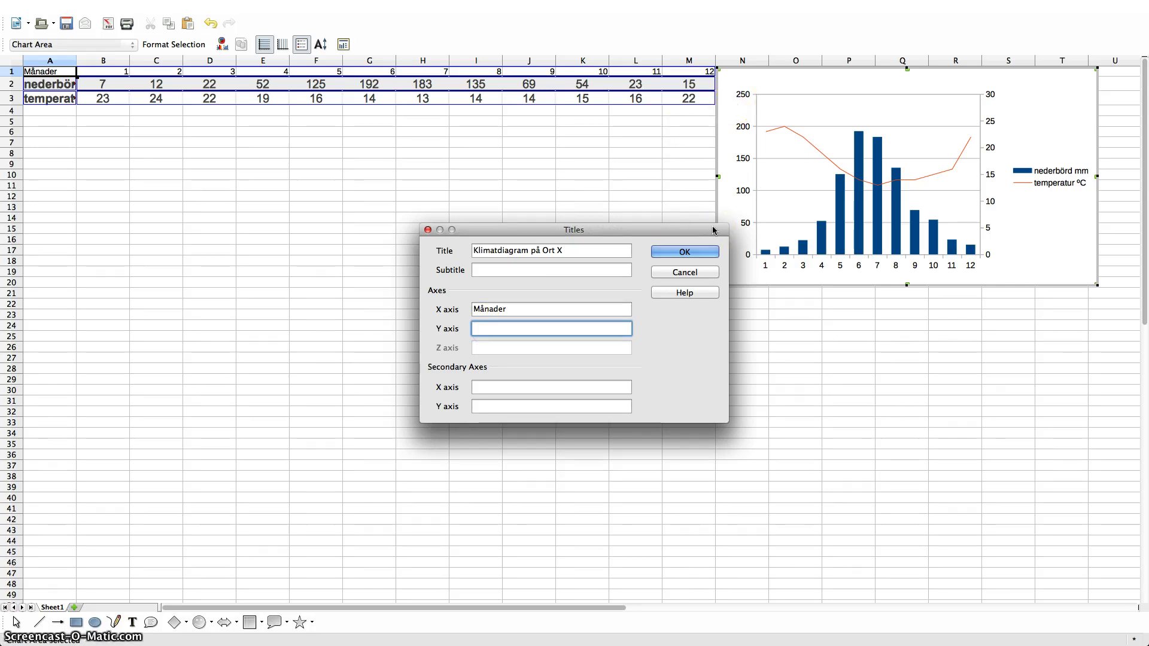
{"action": "type", "text": "mm nederbörd"}
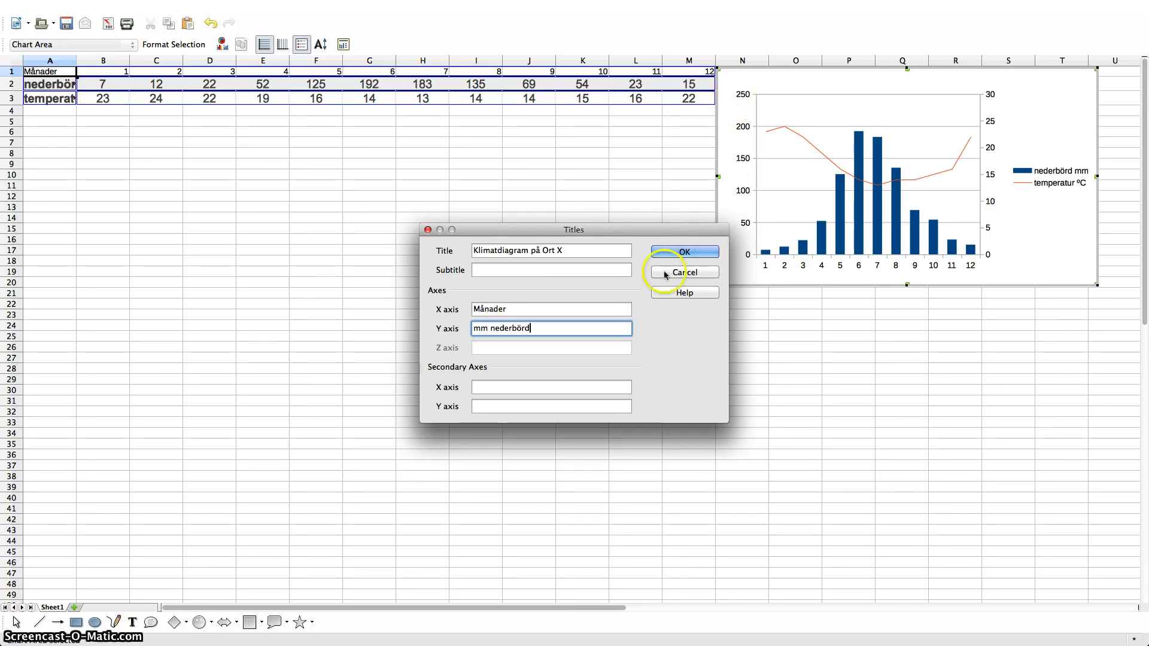
{"action": "left_click", "coordinate": [502, 407]}
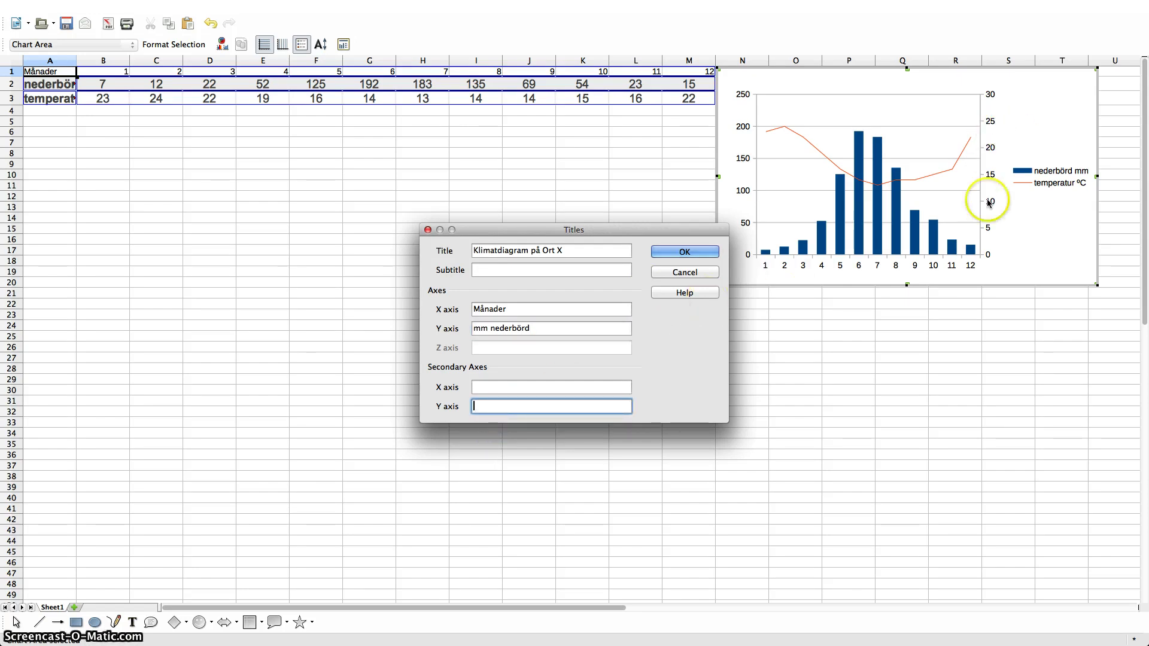
{"action": "type", "text": "Temperatur"}
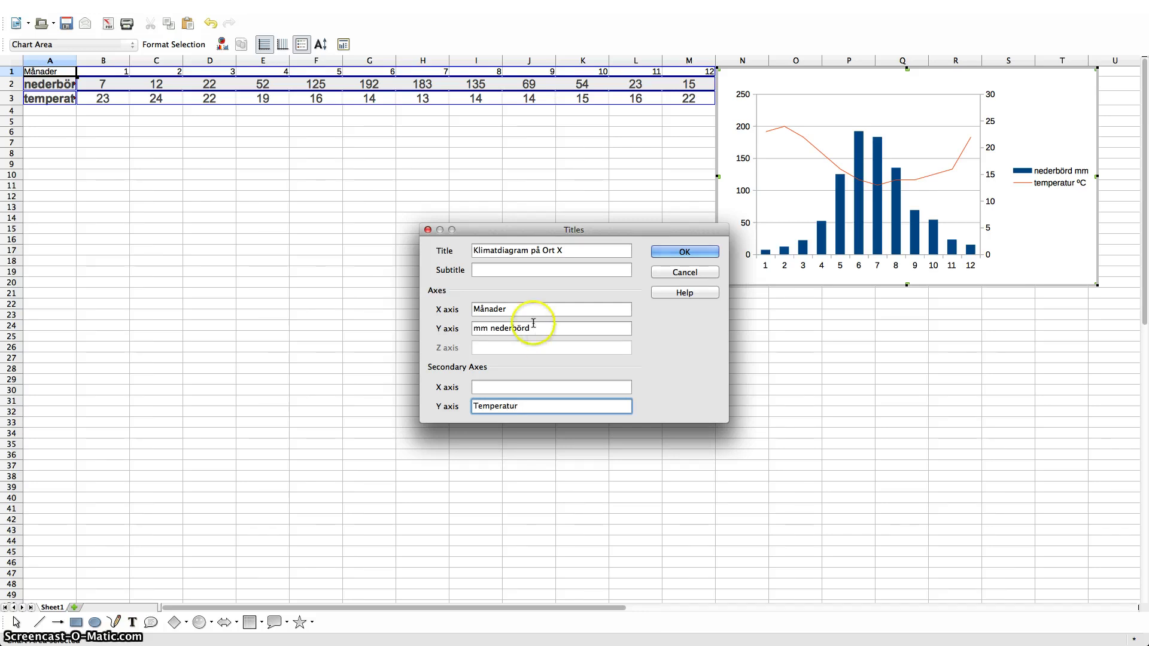
{"action": "left_click", "coordinate": [670, 253]}
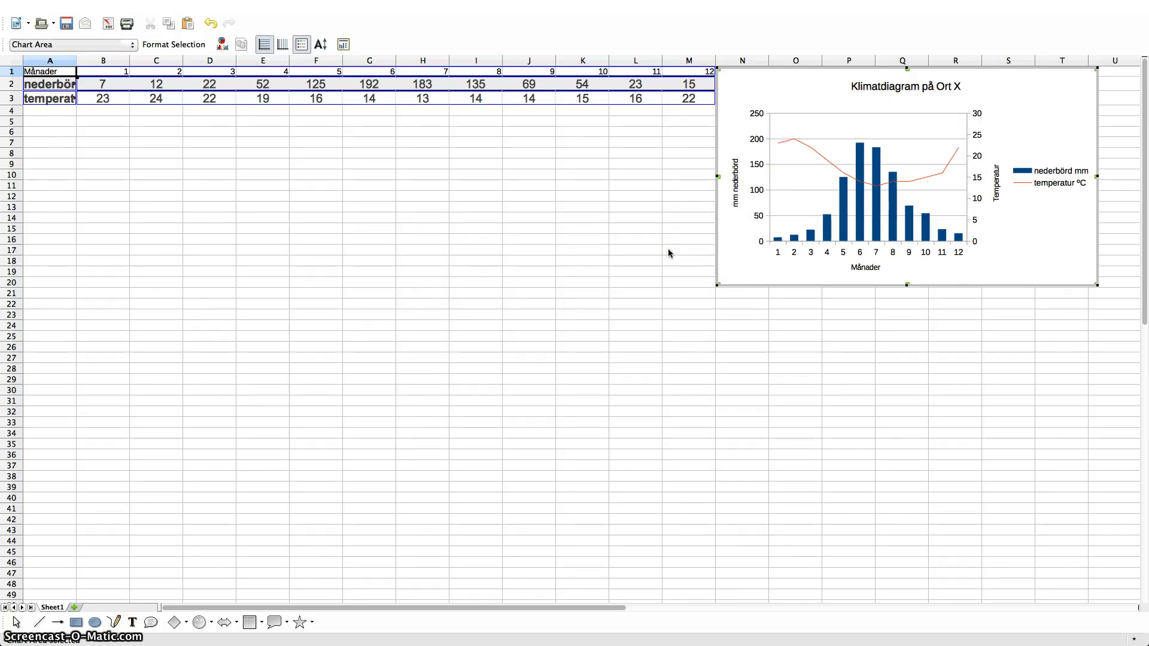
{"action": "left_click", "coordinate": [675, 249]}
Take the Calc spreadsheet out of full-screen view and close the Digabi browser window
{"action": "mouse_move", "coordinate": [740, 2]}
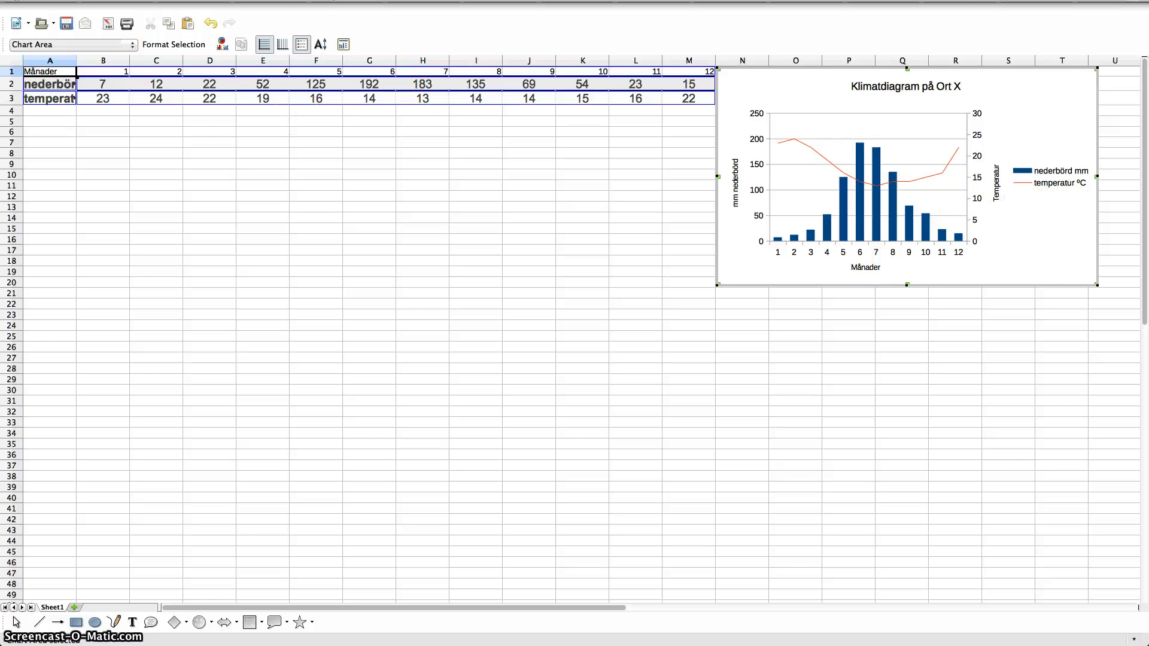
{"action": "left_click", "coordinate": [1133, 6]}
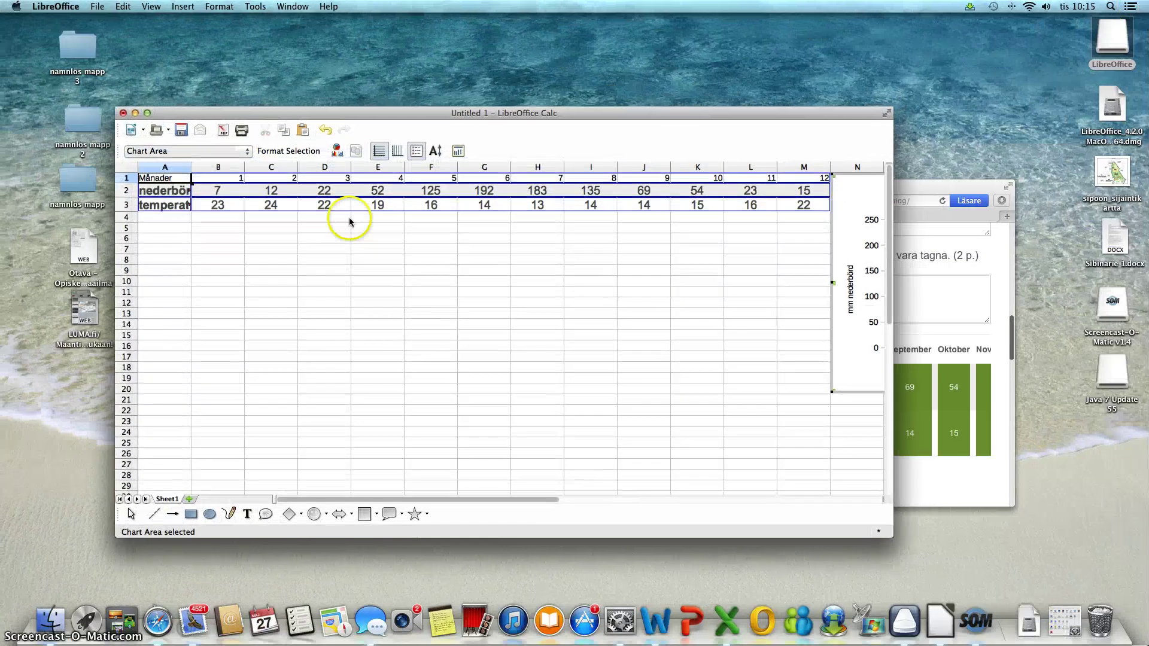
{"action": "left_click", "coordinate": [979, 276]}
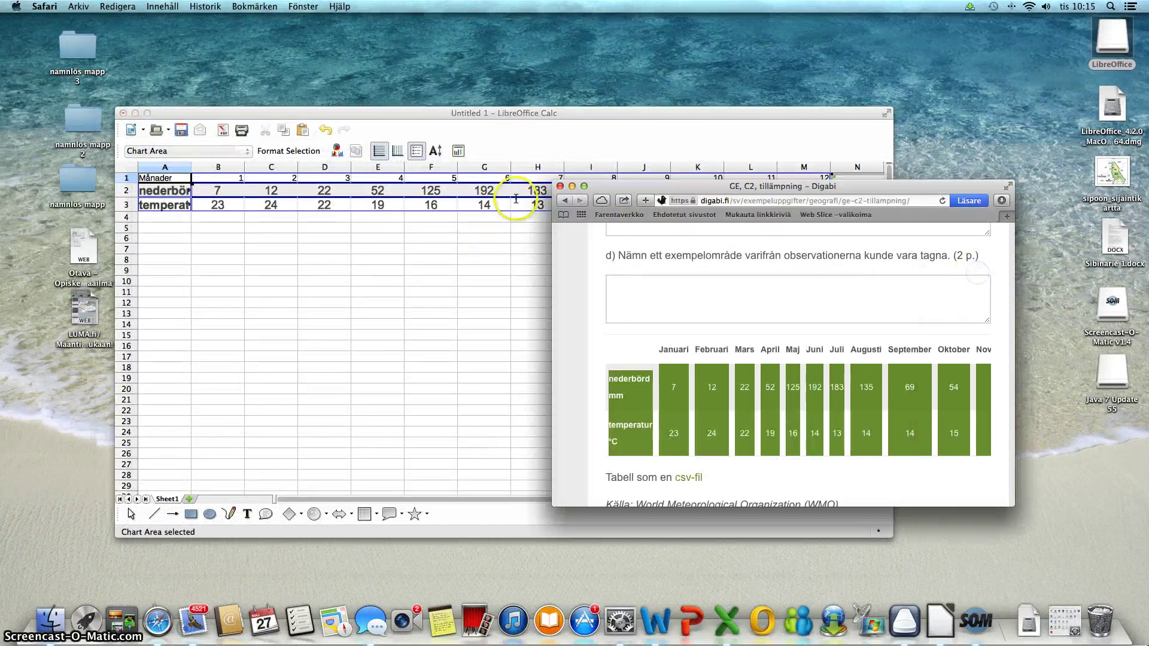
{"action": "left_click", "coordinate": [561, 187]}
Open Sibinarie 1.docx from the desktop in Word and read through its section "Sibinarie 3: Klimatdiagram på Libreoffice"
{"action": "double_click", "coordinate": [1114, 237]}
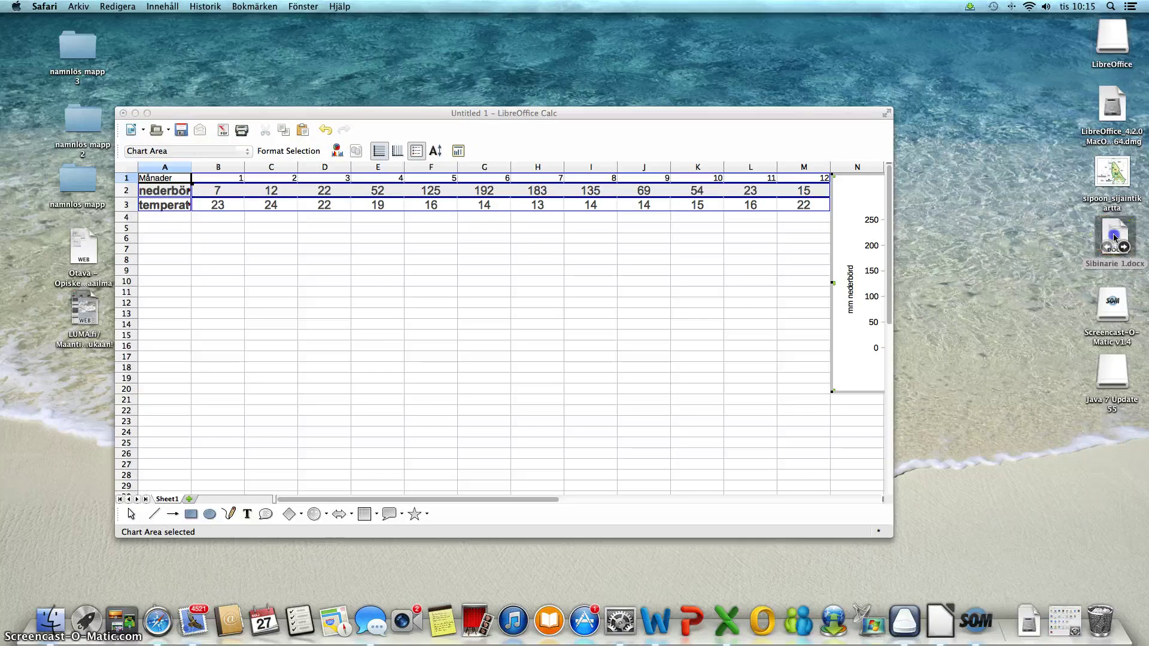
{"action": "scroll", "coordinate": [368, 263], "scroll_direction": "down", "scroll_amount": 20}
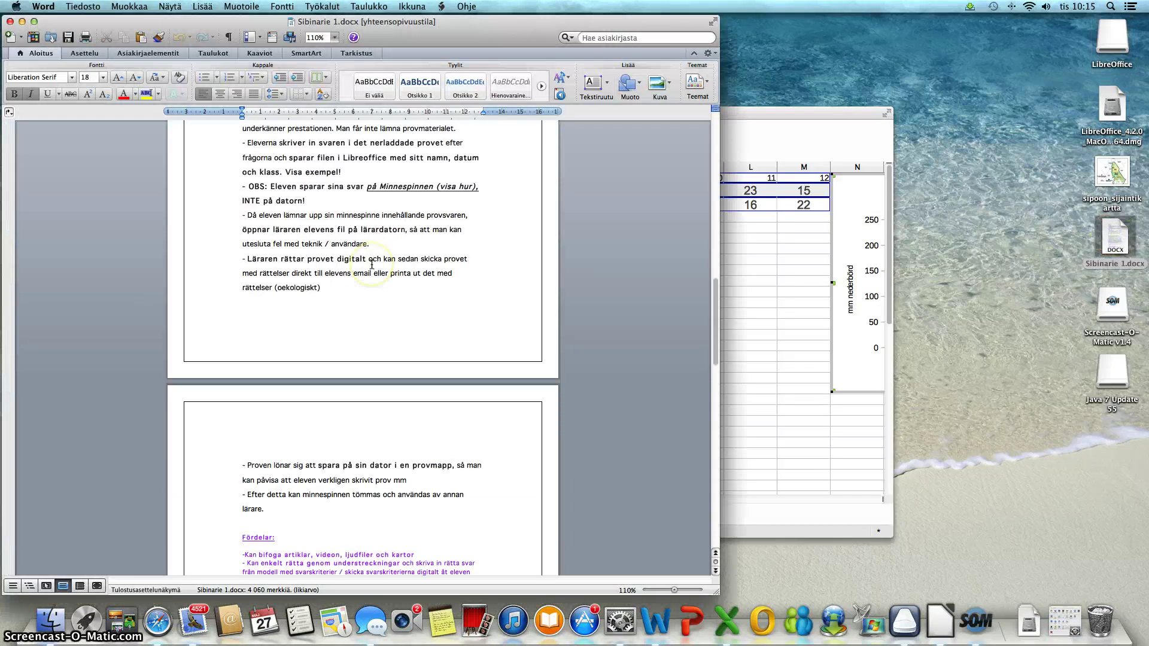
{"action": "scroll", "coordinate": [371, 264], "scroll_direction": "down", "scroll_amount": 15}
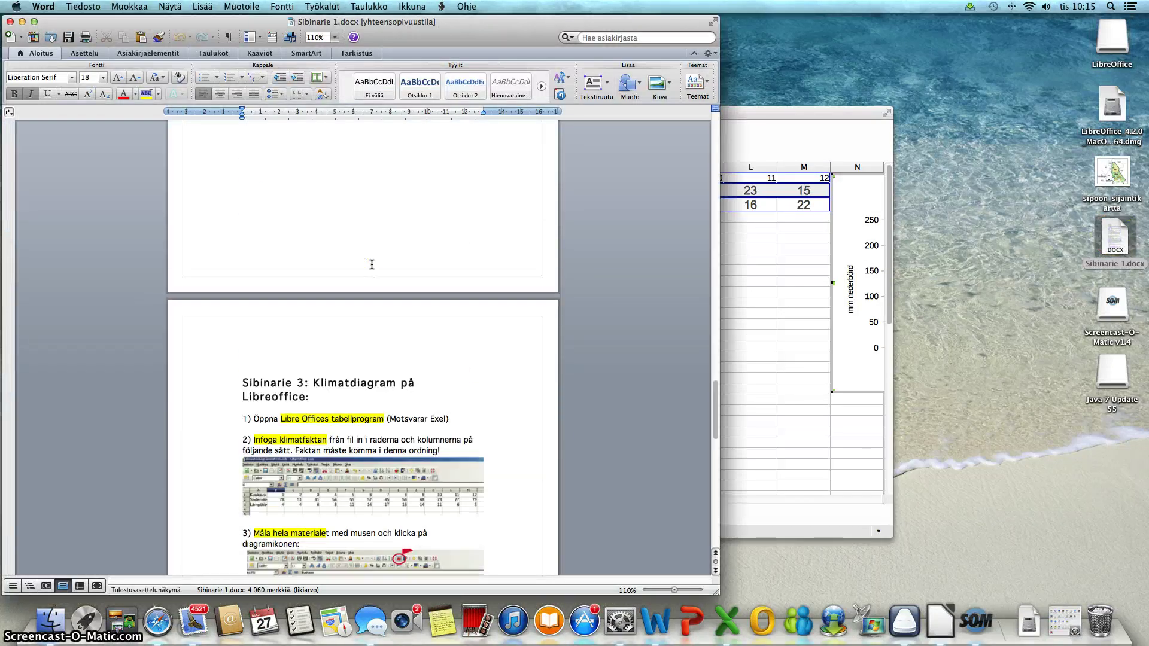
{"action": "scroll", "coordinate": [372, 264], "scroll_direction": "down", "scroll_amount": 15}
{"action": "scroll", "coordinate": [371, 264], "scroll_direction": "up", "scroll_amount": 10}
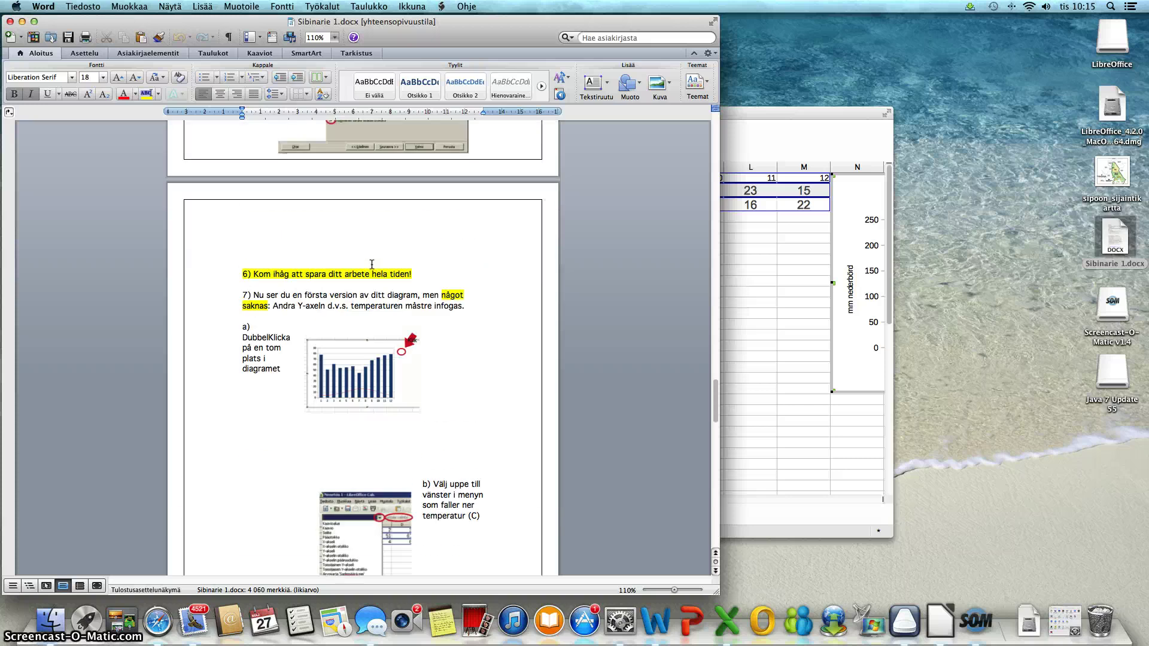
{"action": "scroll", "coordinate": [371, 264], "scroll_direction": "up", "scroll_amount": 10}
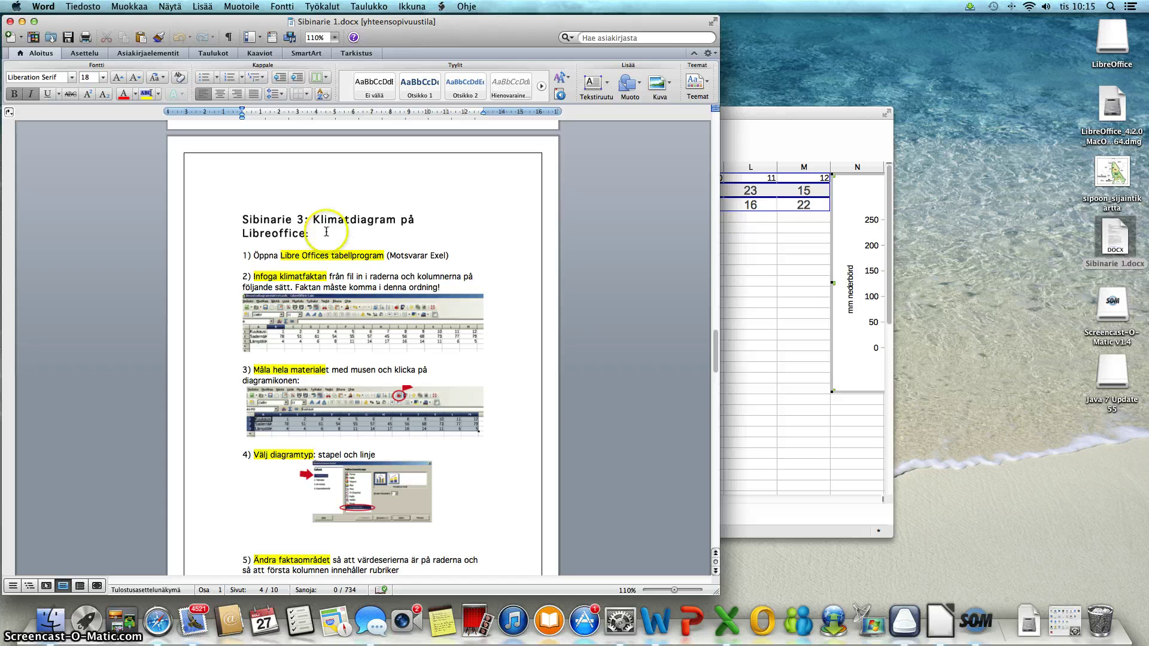
{"action": "scroll", "coordinate": [373, 243], "scroll_direction": "down", "scroll_amount": 1}
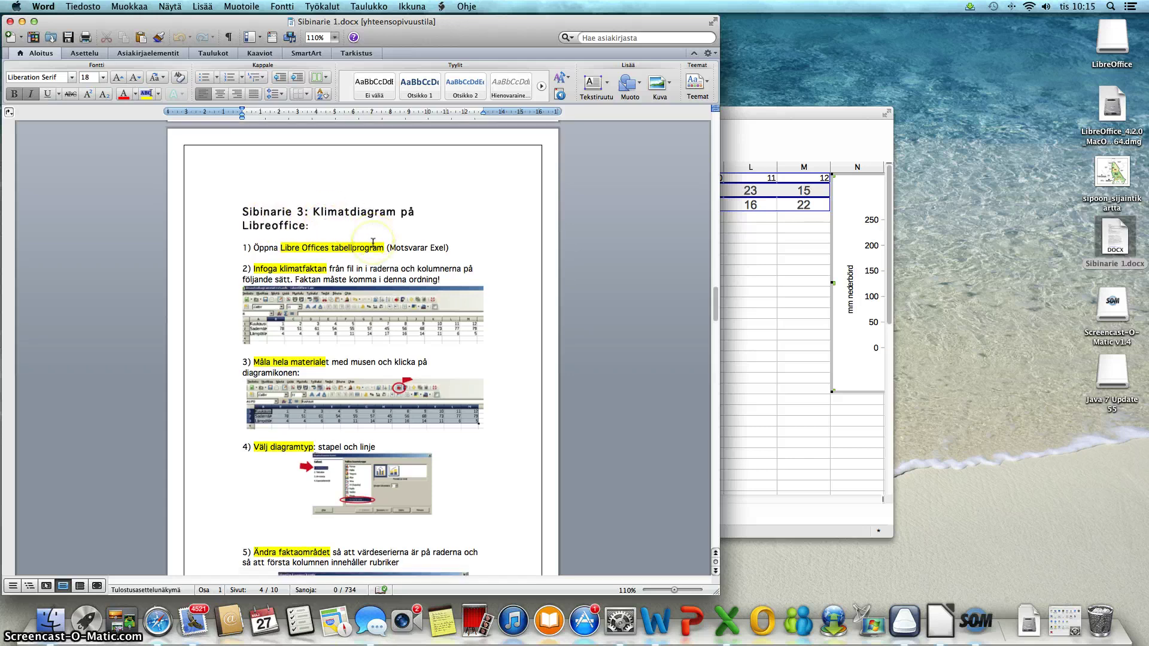
{"action": "scroll", "coordinate": [373, 243], "scroll_direction": "down", "scroll_amount": 5}
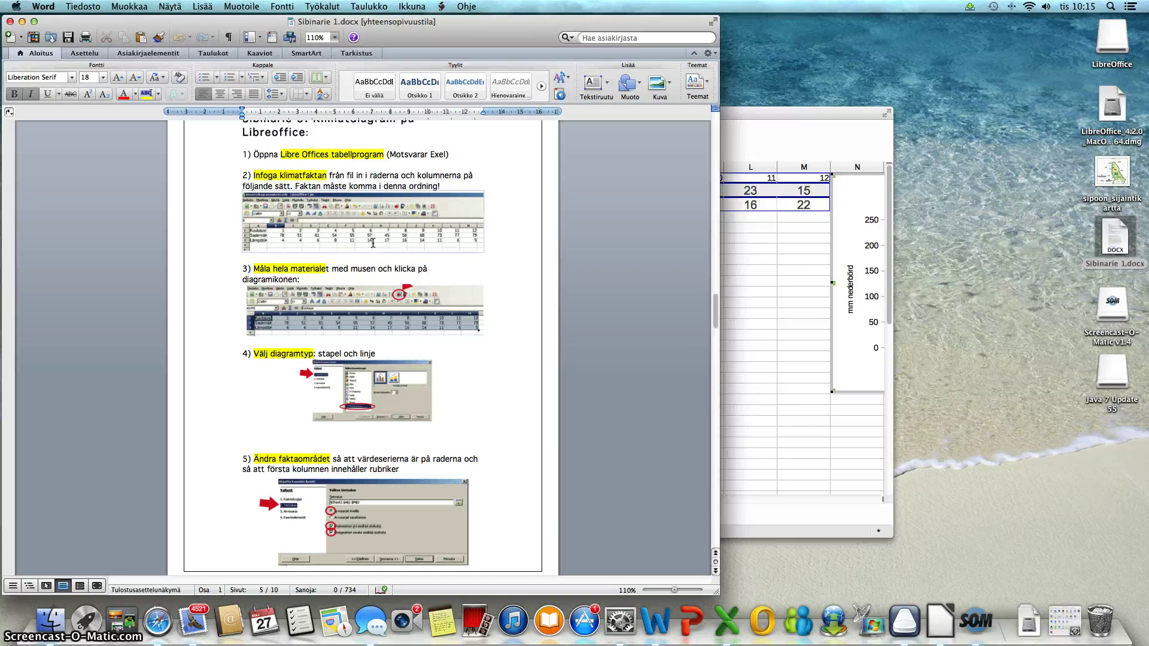
{"action": "scroll", "coordinate": [372, 243], "scroll_direction": "down", "scroll_amount": 3}
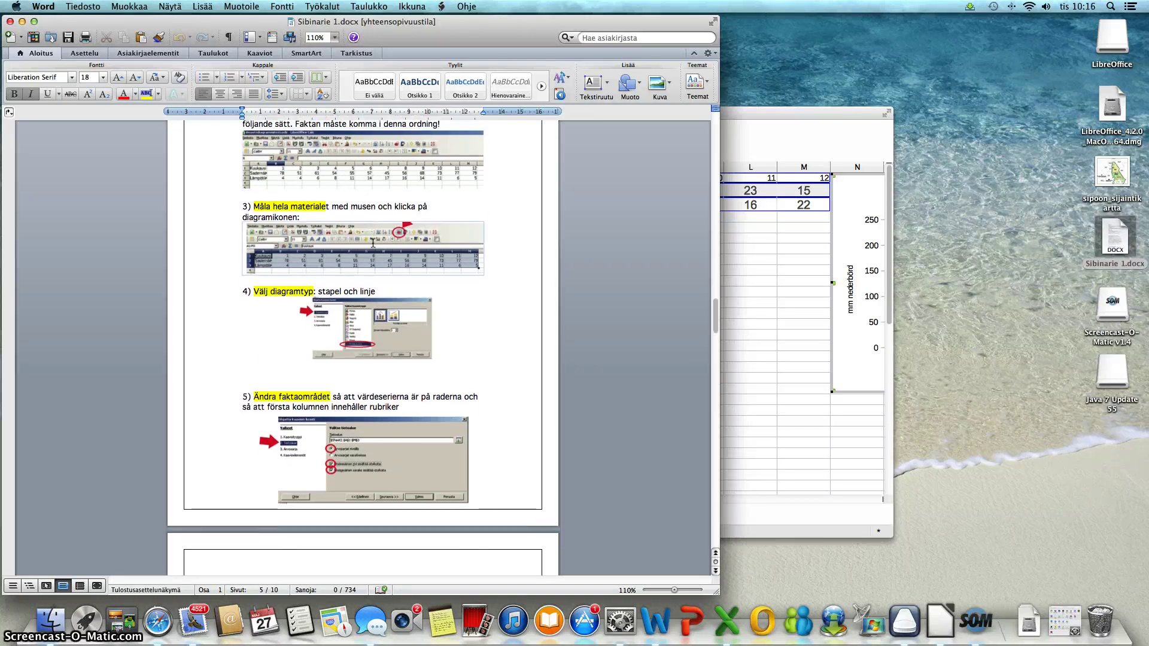
{"action": "scroll", "coordinate": [373, 243], "scroll_direction": "down", "scroll_amount": 7}
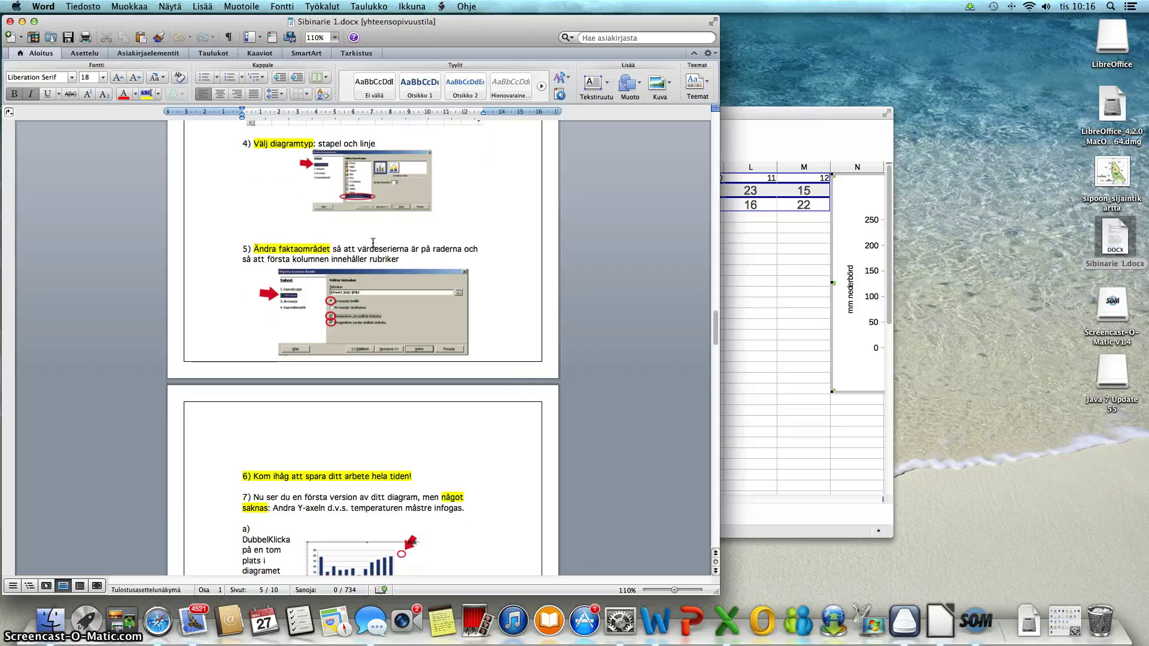
{"action": "scroll", "coordinate": [373, 243], "scroll_direction": "down", "scroll_amount": 8}
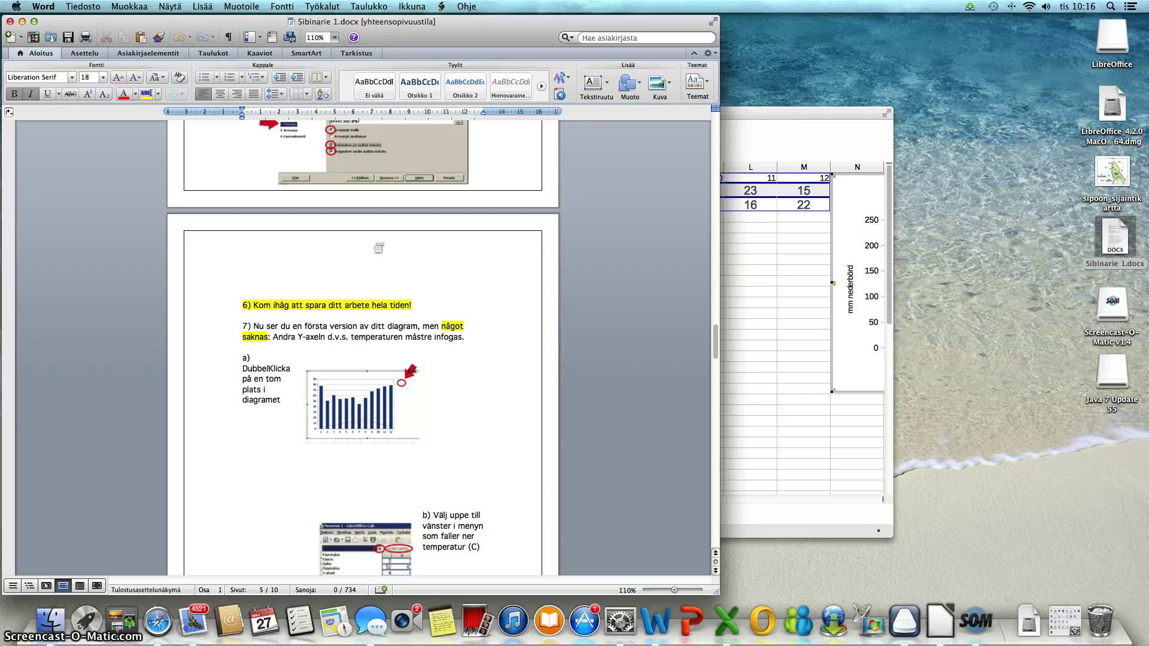
{"action": "scroll", "coordinate": [379, 248], "scroll_direction": "down", "scroll_amount": 10}
{"action": "scroll", "coordinate": [379, 248], "scroll_direction": "down", "scroll_amount": 20}
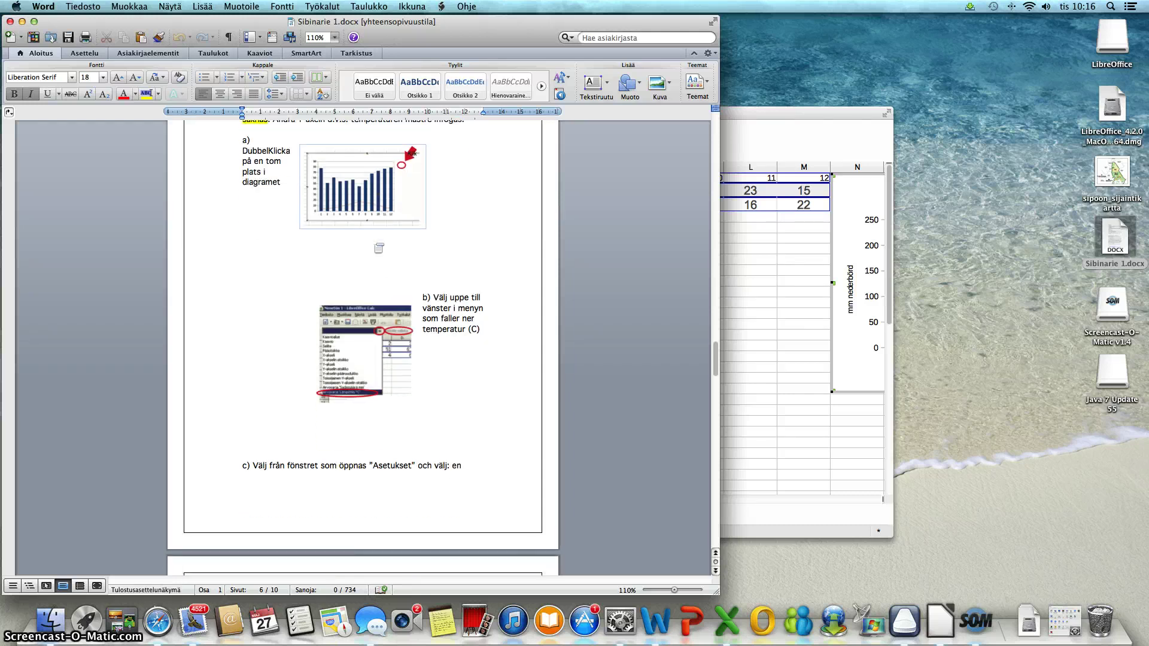
{"action": "scroll", "coordinate": [378, 248], "scroll_direction": "down", "scroll_amount": 20}
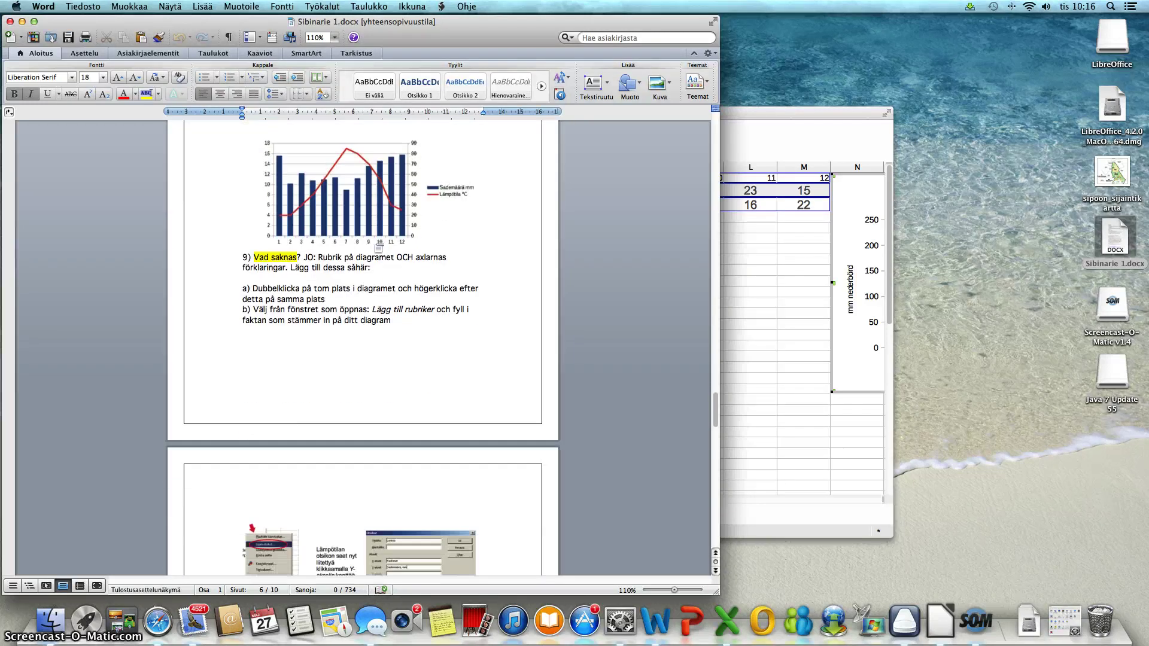
Insert blank lines between the finished climate diagram and the heading "Övning:" so the pie chart exercise starts on a new page
{"action": "scroll", "coordinate": [379, 247], "scroll_direction": "down", "scroll_amount": 8}
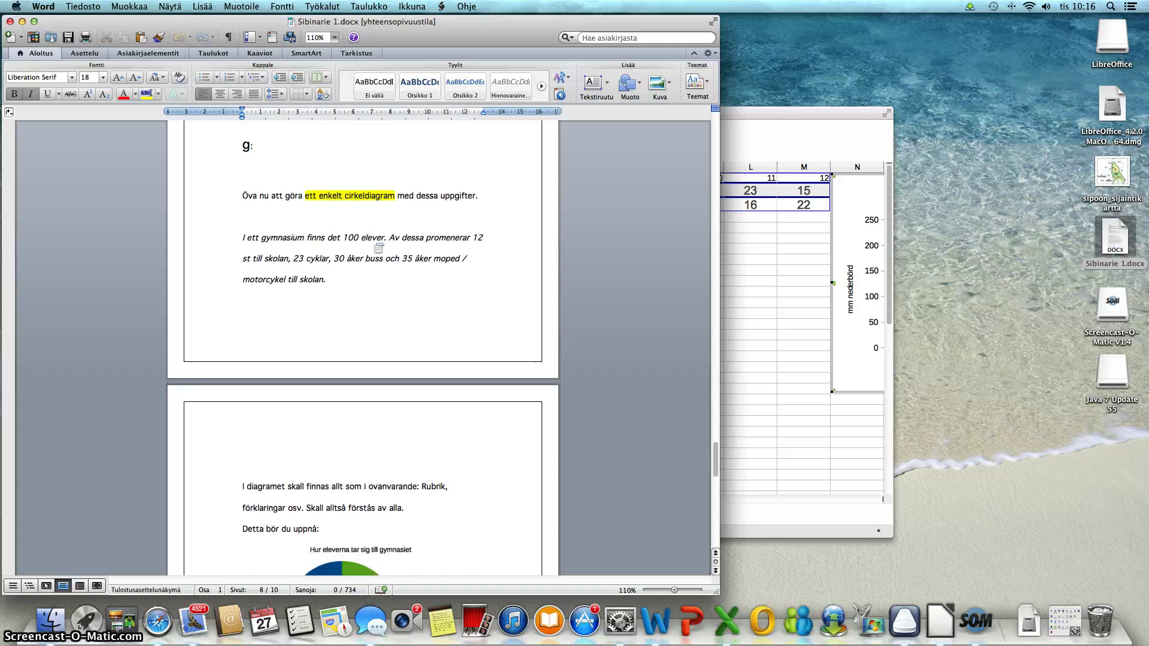
{"action": "scroll", "coordinate": [371, 239], "scroll_direction": "up", "scroll_amount": 8}
{"action": "left_click", "coordinate": [335, 187]}
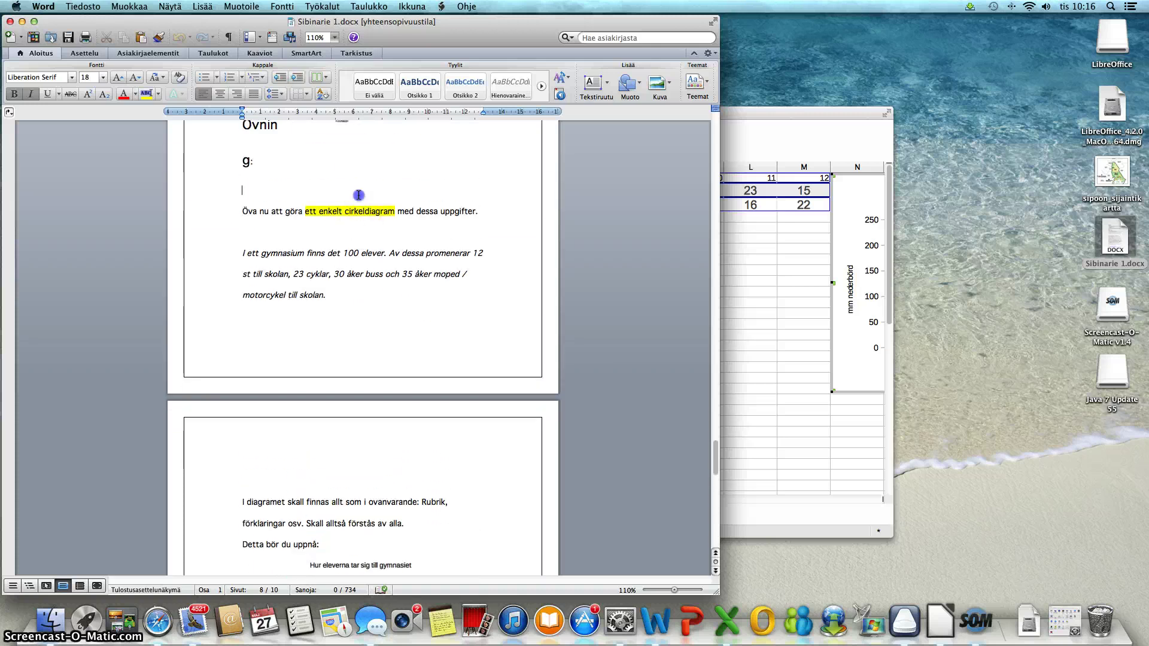
{"action": "scroll", "coordinate": [336, 187], "scroll_direction": "up", "scroll_amount": 4}
{"action": "left_click", "coordinate": [263, 199]}
{"action": "key", "text": "Return"}
{"action": "key", "text": "Return"}
{"action": "key", "text": "Return"}
{"action": "key", "text": "Return"}
{"action": "key", "text": "Return"}
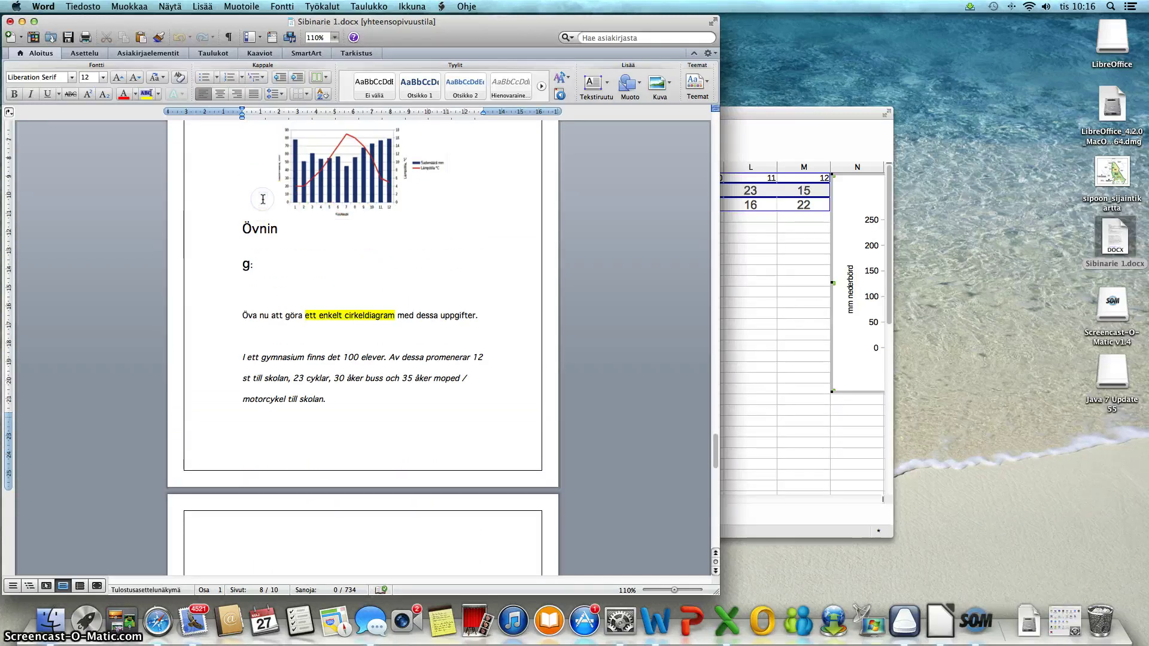
{"action": "key", "text": "Return"}
{"action": "key", "text": "Return"}
{"action": "key", "text": "Return"}
{"action": "key", "text": "Return"}
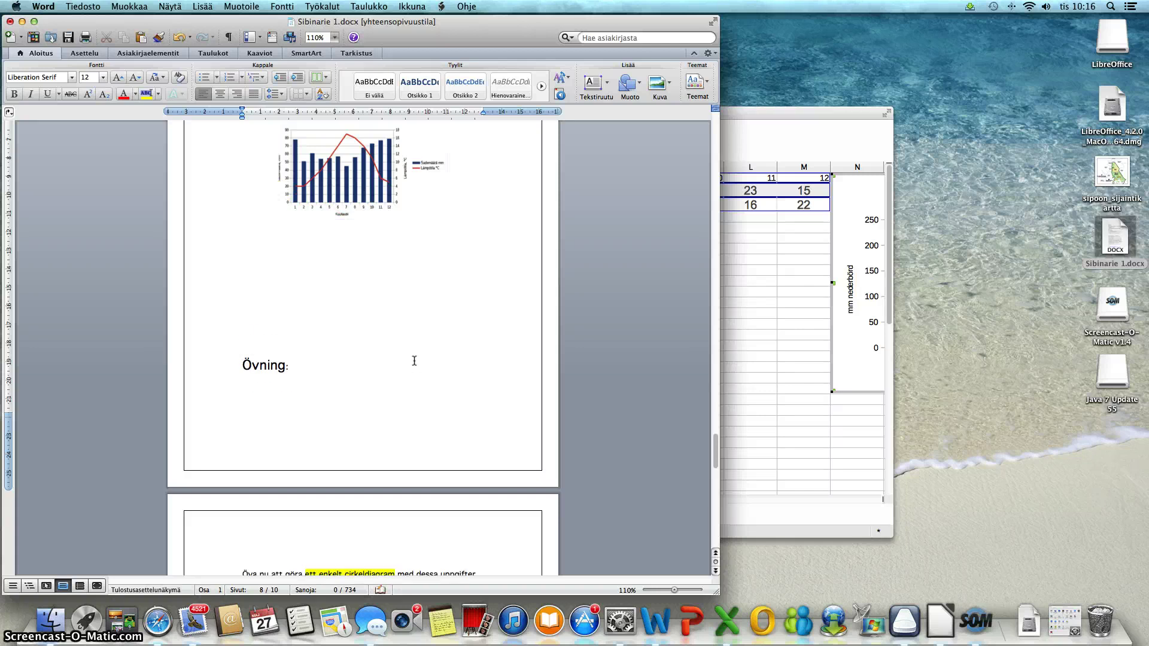
Read the exercise under "Övning" on making a simple pie chart of how 100 students travel to school
{"action": "scroll", "coordinate": [414, 361], "scroll_direction": "down", "scroll_amount": 6}
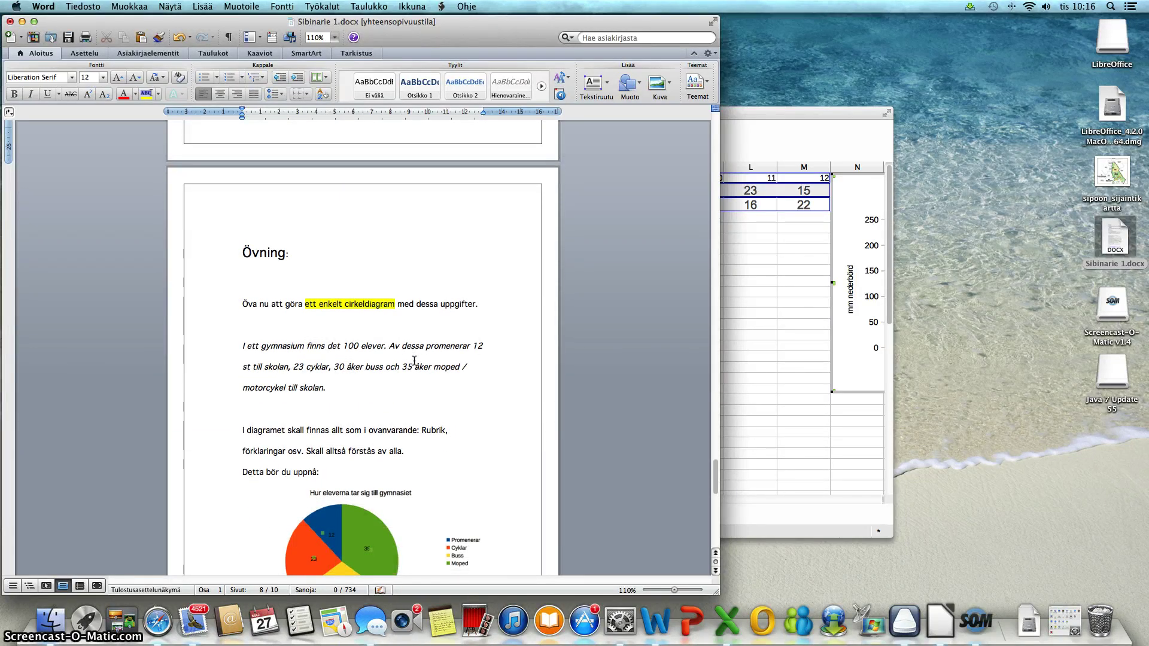
{"action": "scroll", "coordinate": [414, 361], "scroll_direction": "up", "scroll_amount": 2}
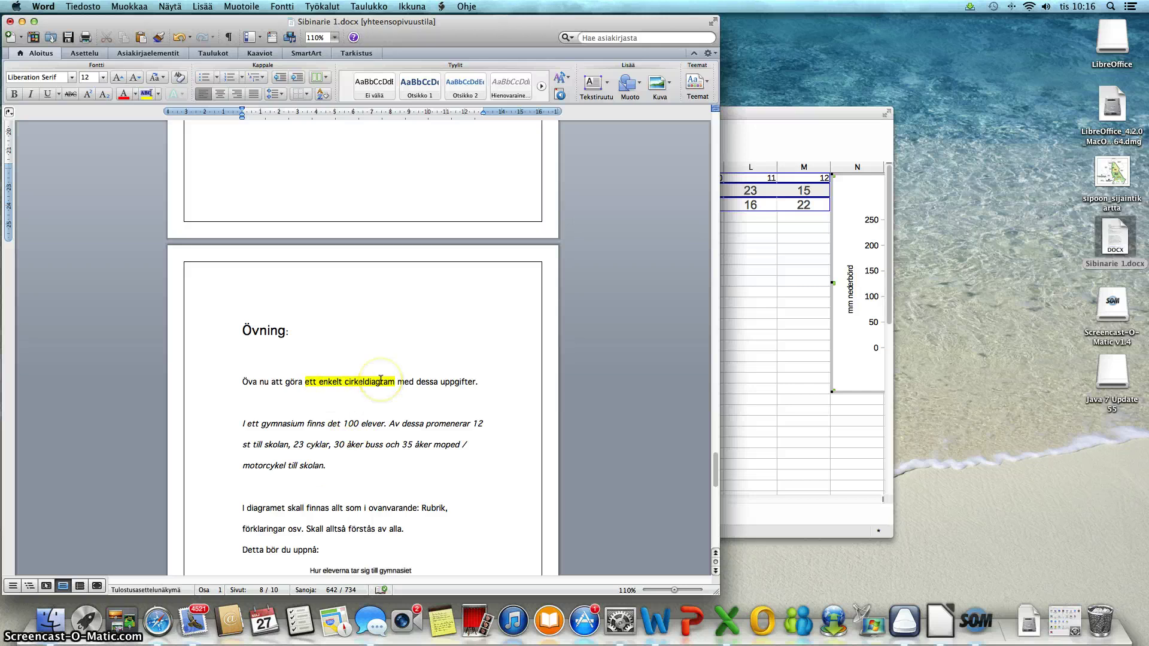
{"action": "left_click", "coordinate": [392, 436]}
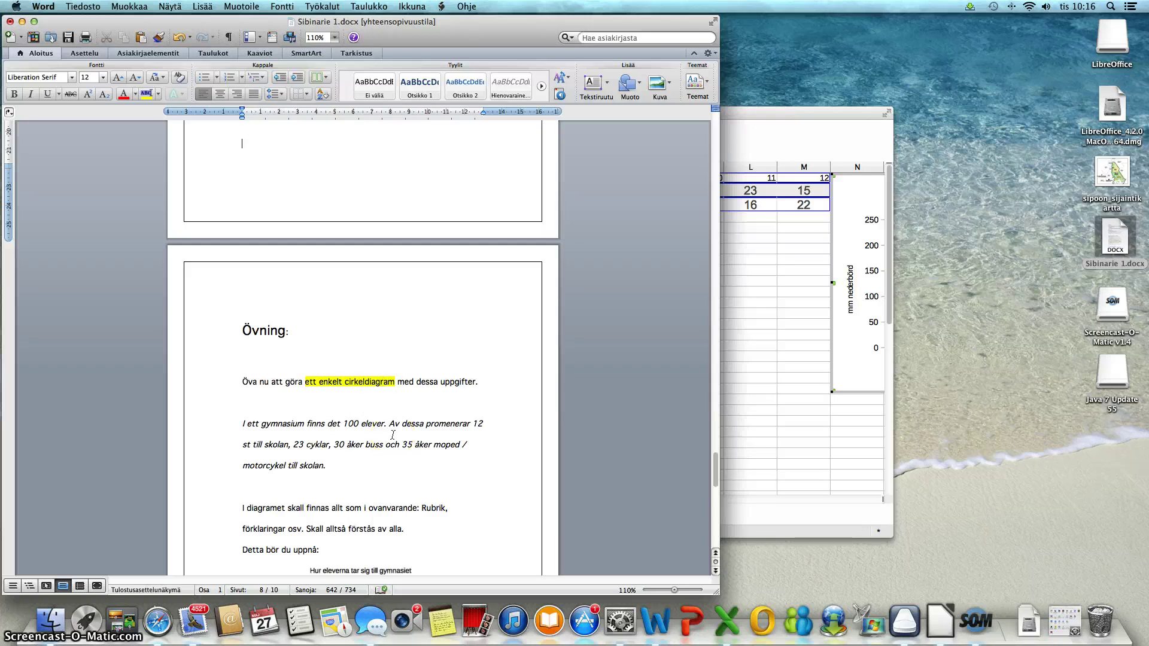